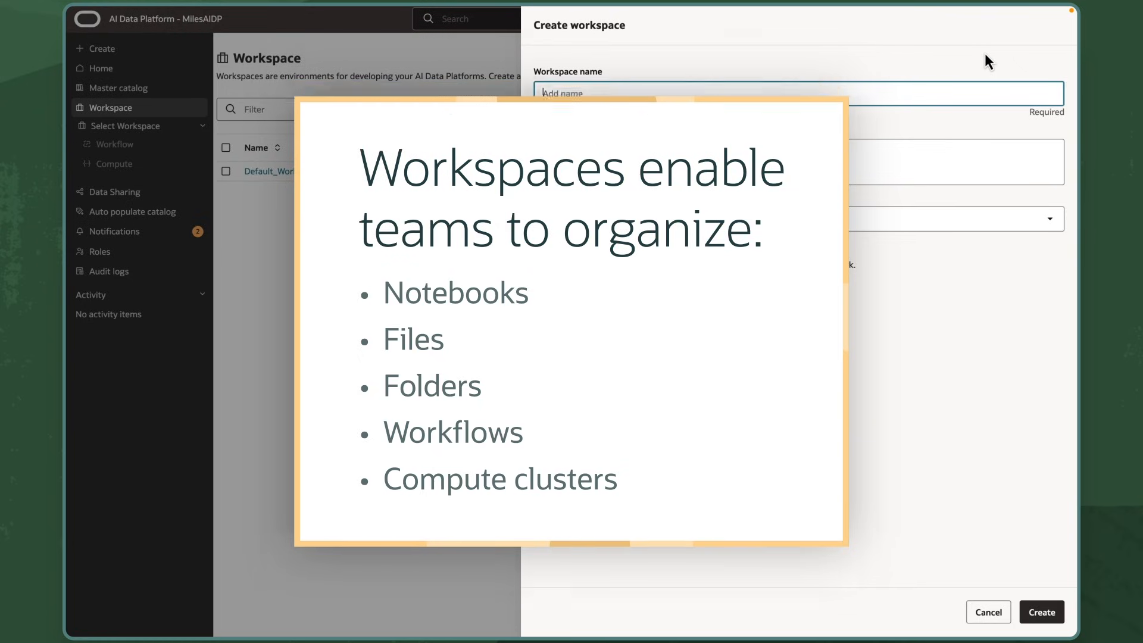
Create a workspace named Data_Science_Workspace that uses the default catalog
text(Data_Scienc)
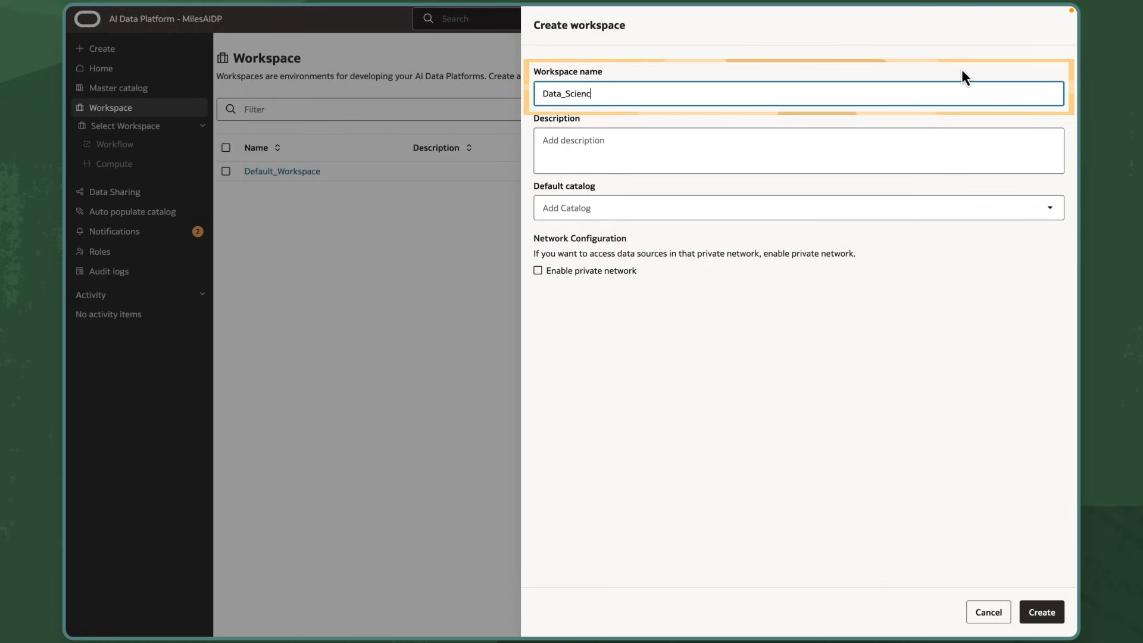
text(e_Workspace)
click(842, 134)
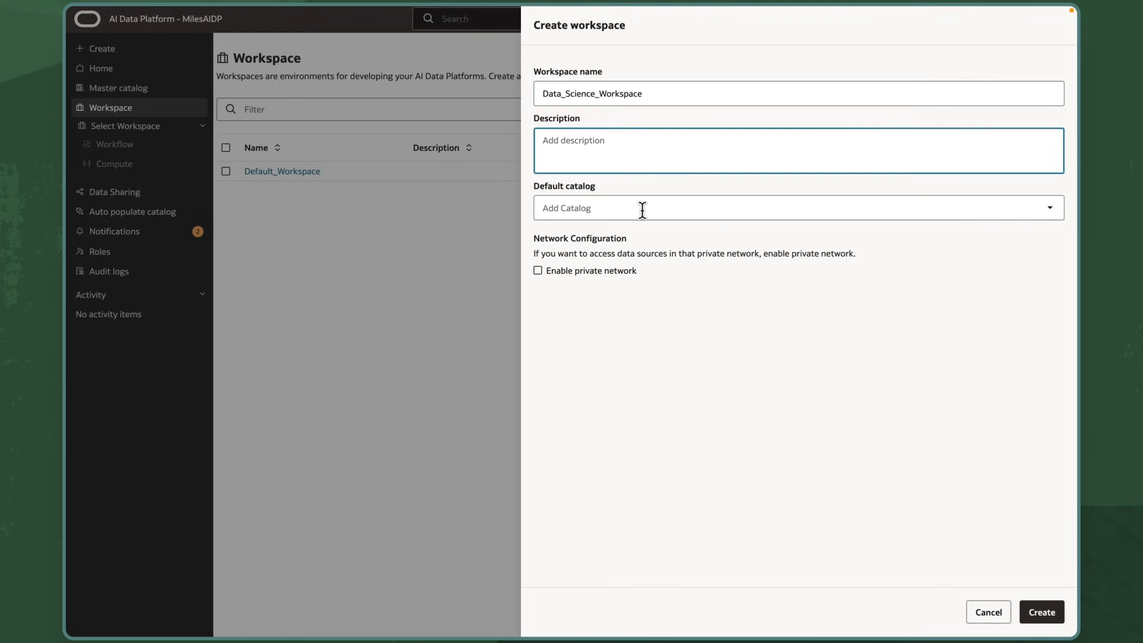
click(643, 208)
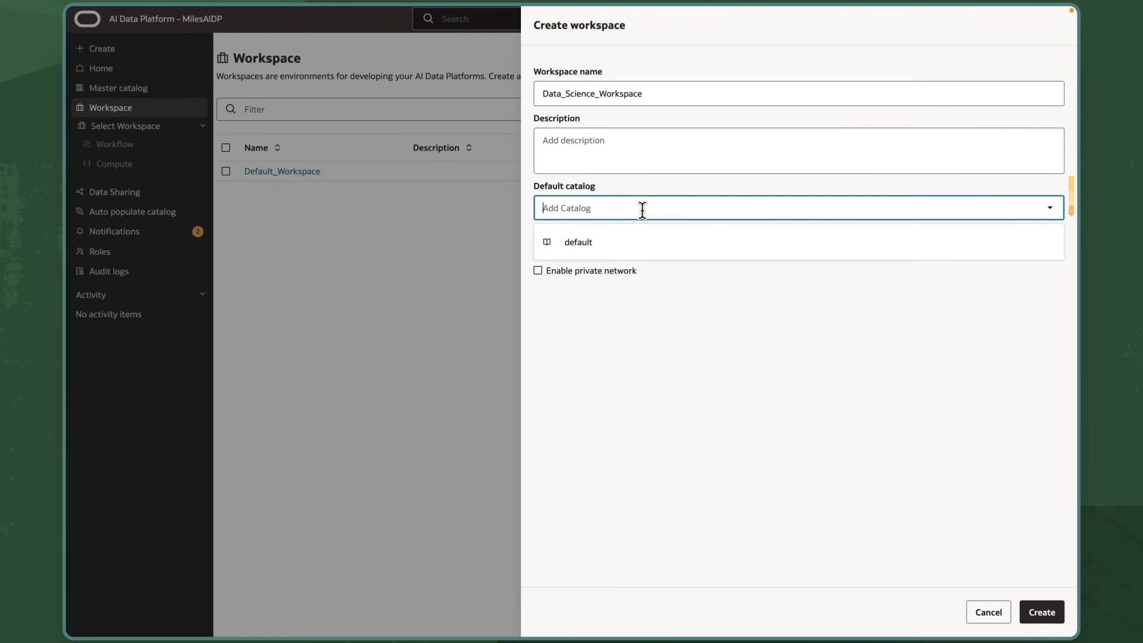
click(614, 243)
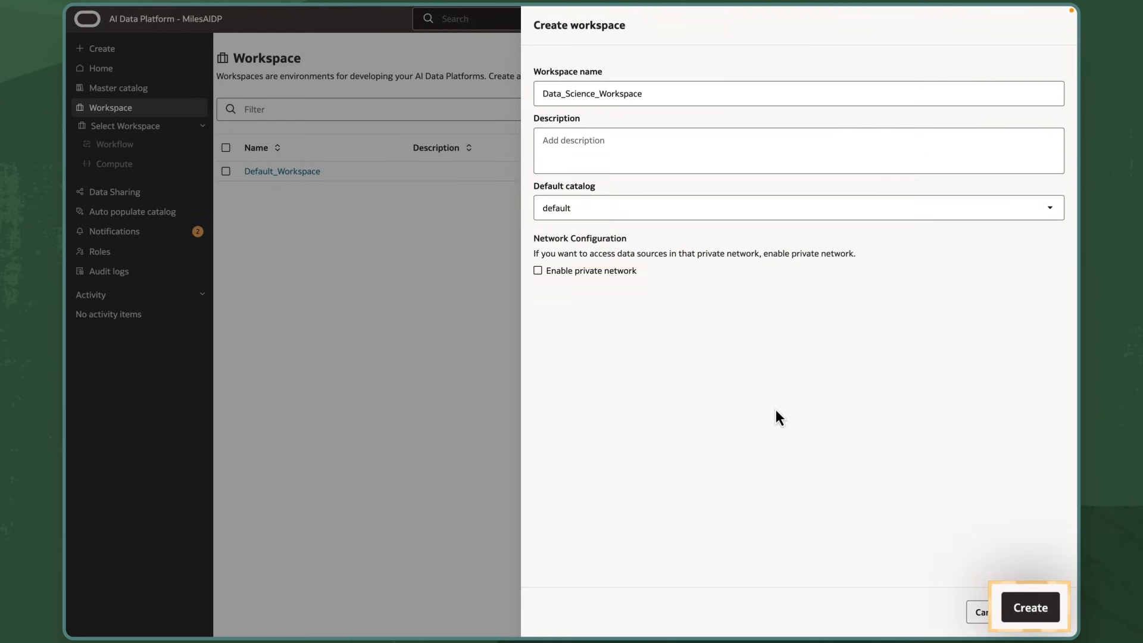
click(1031, 605)
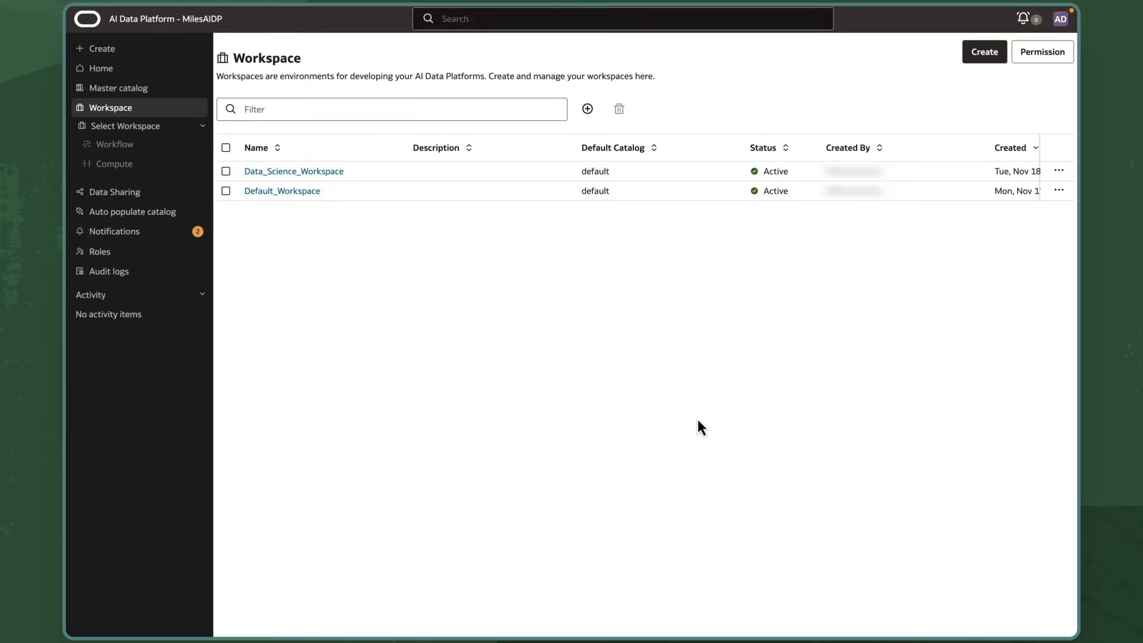
Create a folder named Data_Science_Folder inside Data_Science_Workspace
click(323, 173)
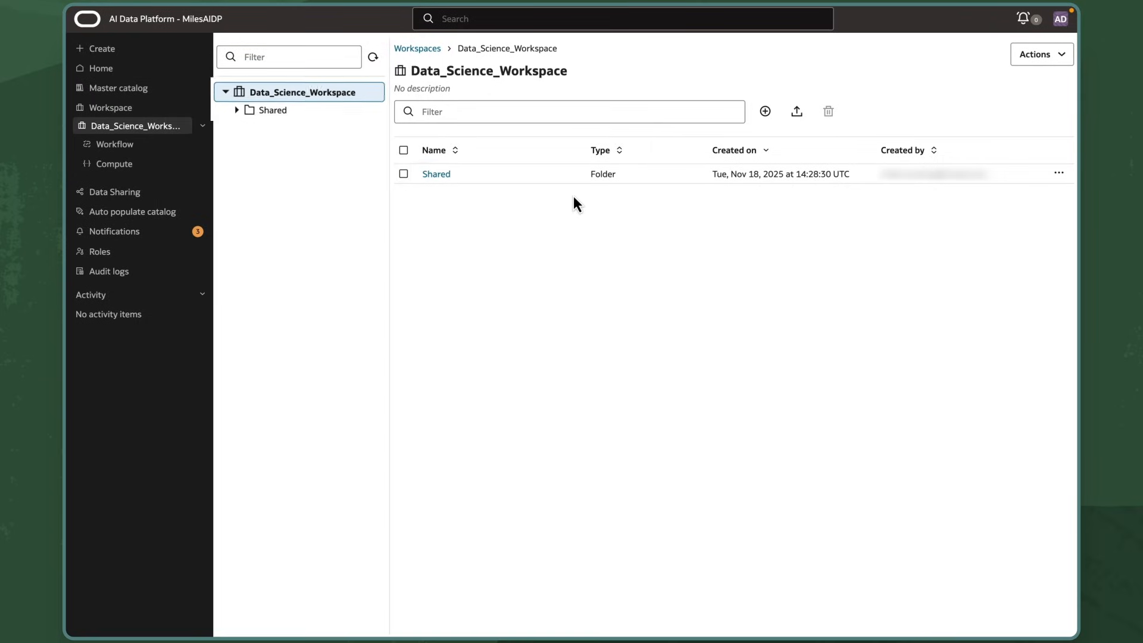
click(766, 113)
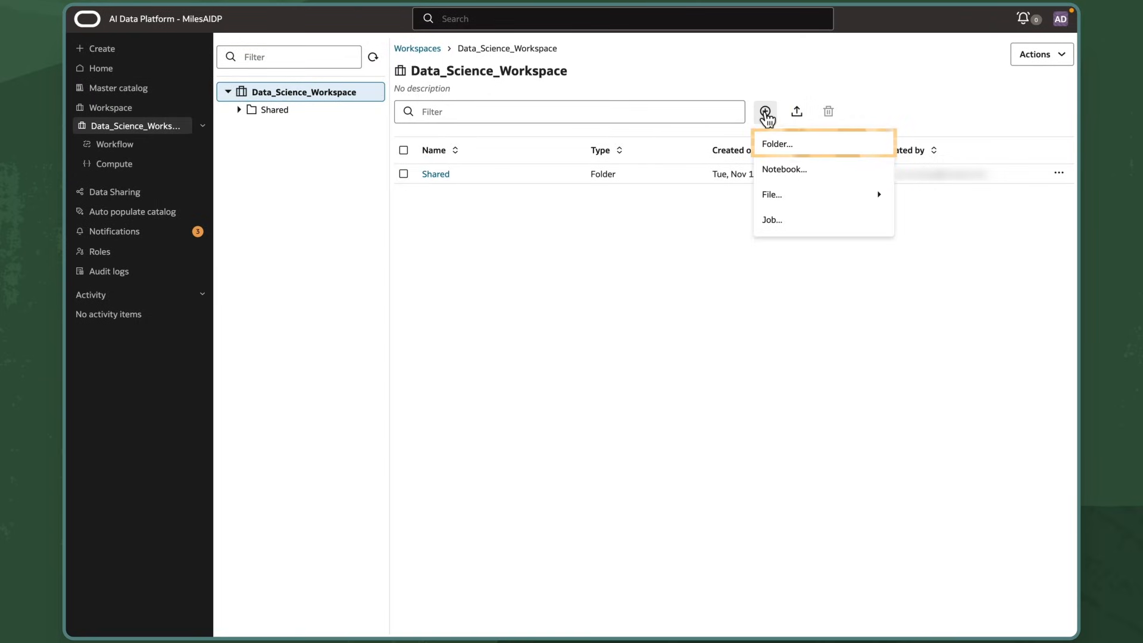
click(815, 154)
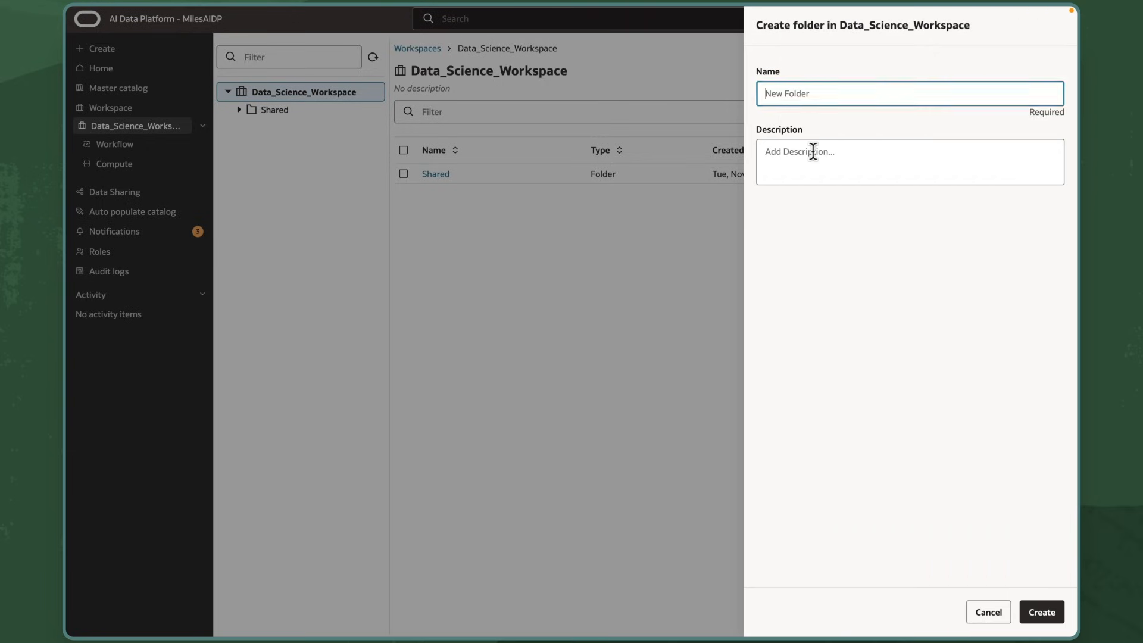
text(Data_Science)
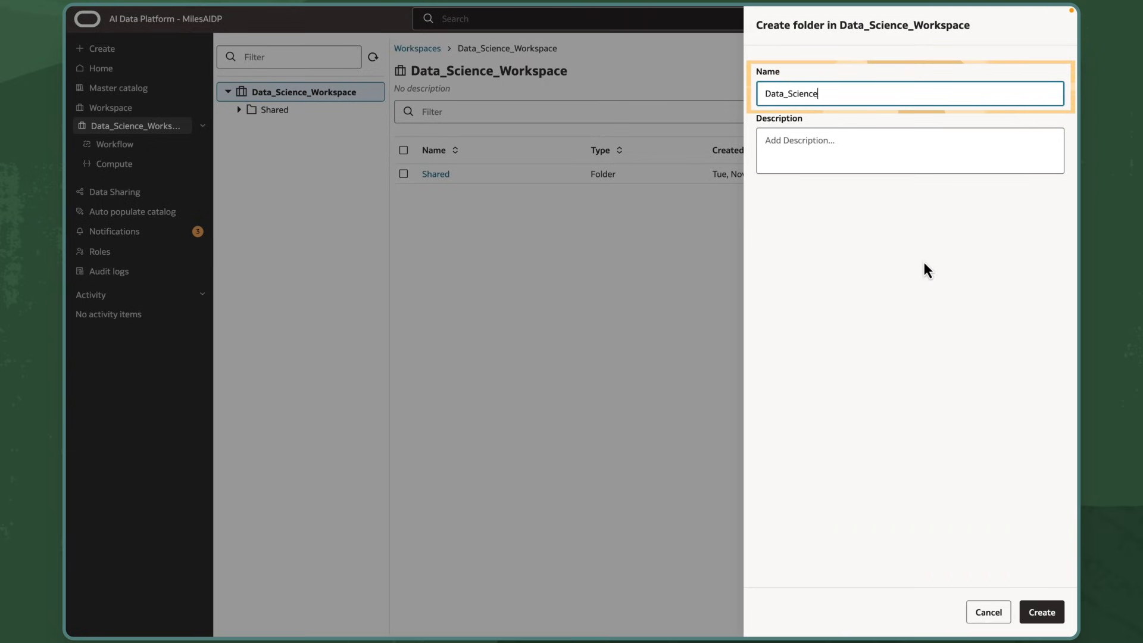
text(_Folder)
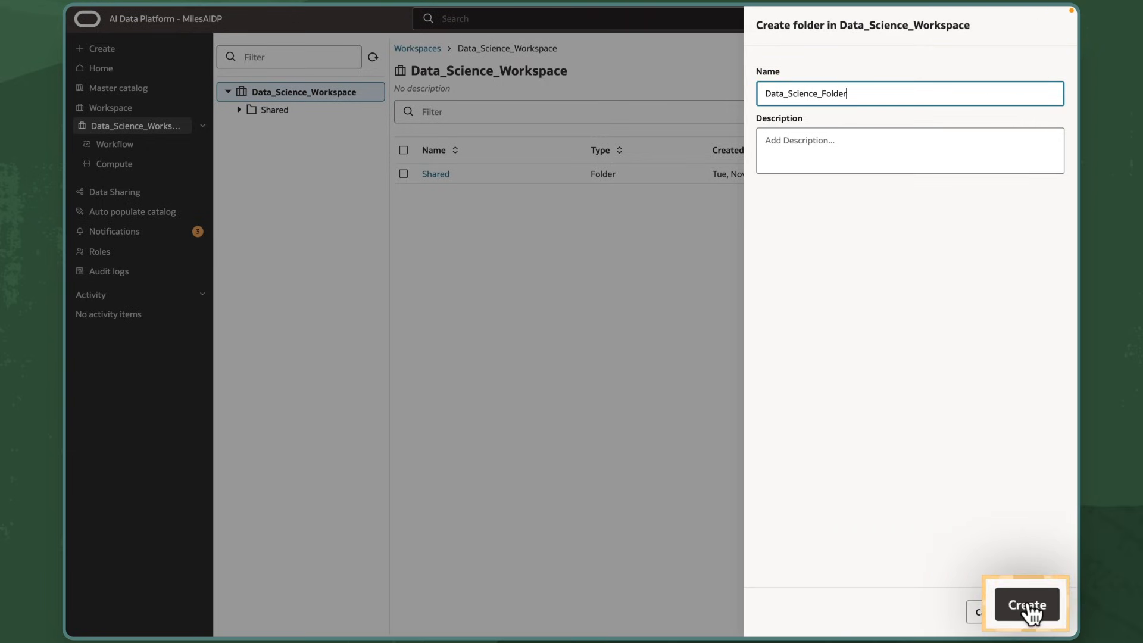
click(1029, 606)
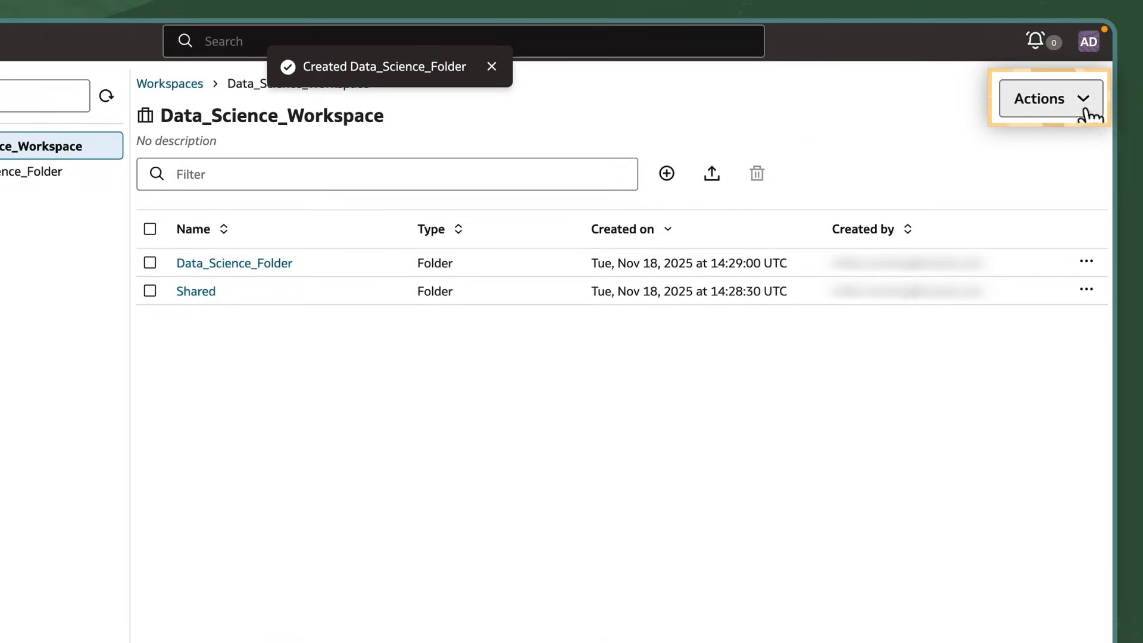
Grant the Data_Analyst role the USER permission on Data_Science_Workspace
click(1089, 113)
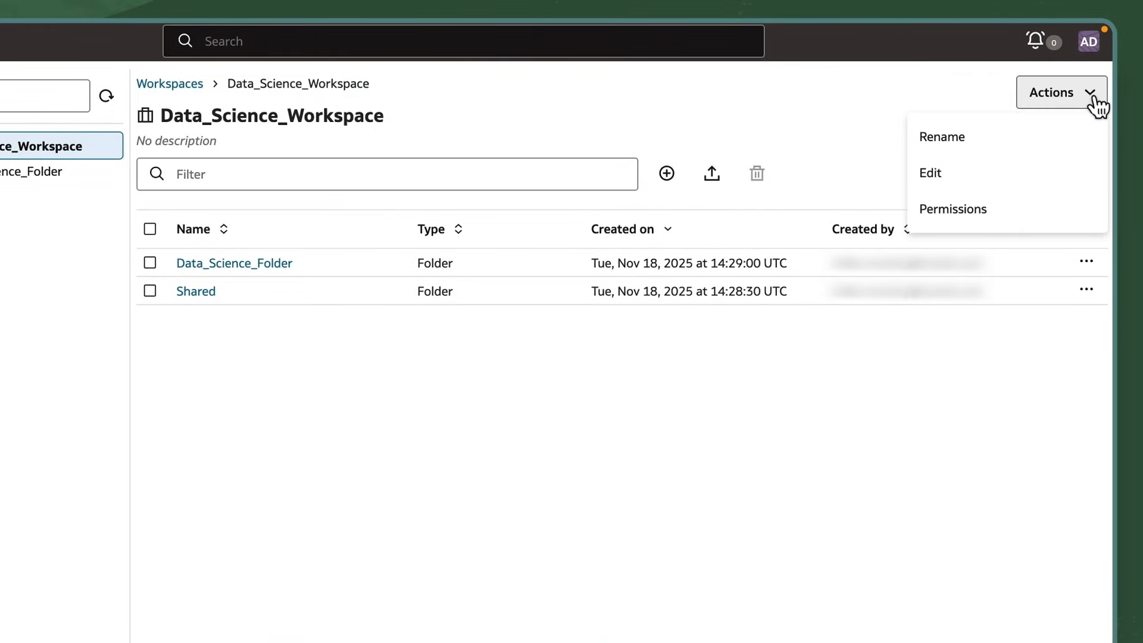
click(1017, 213)
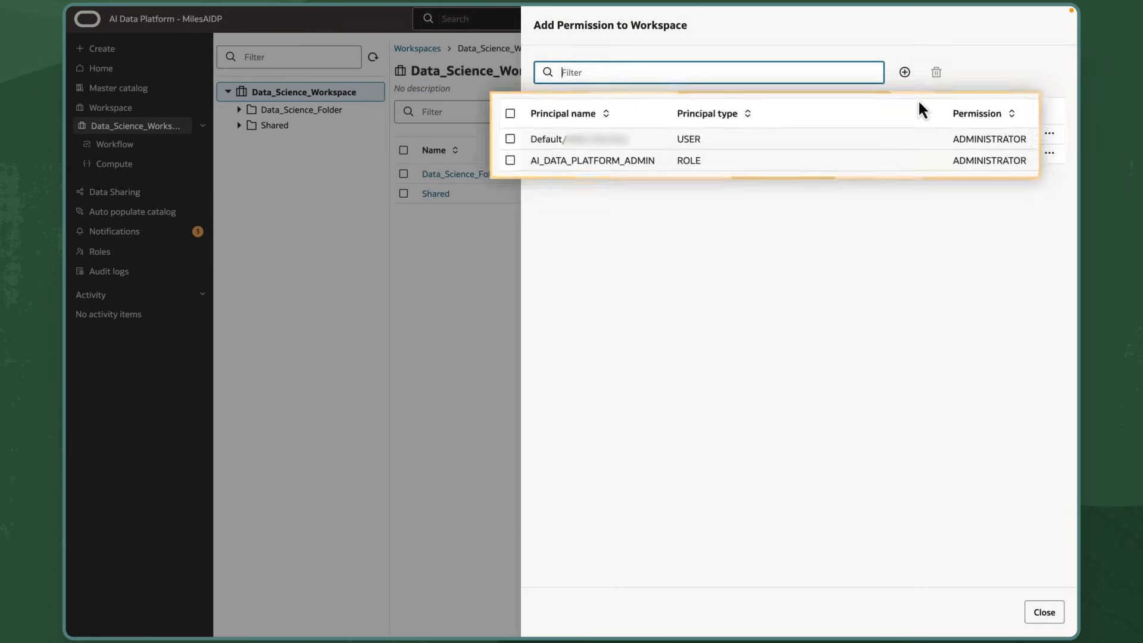
click(905, 73)
click(896, 85)
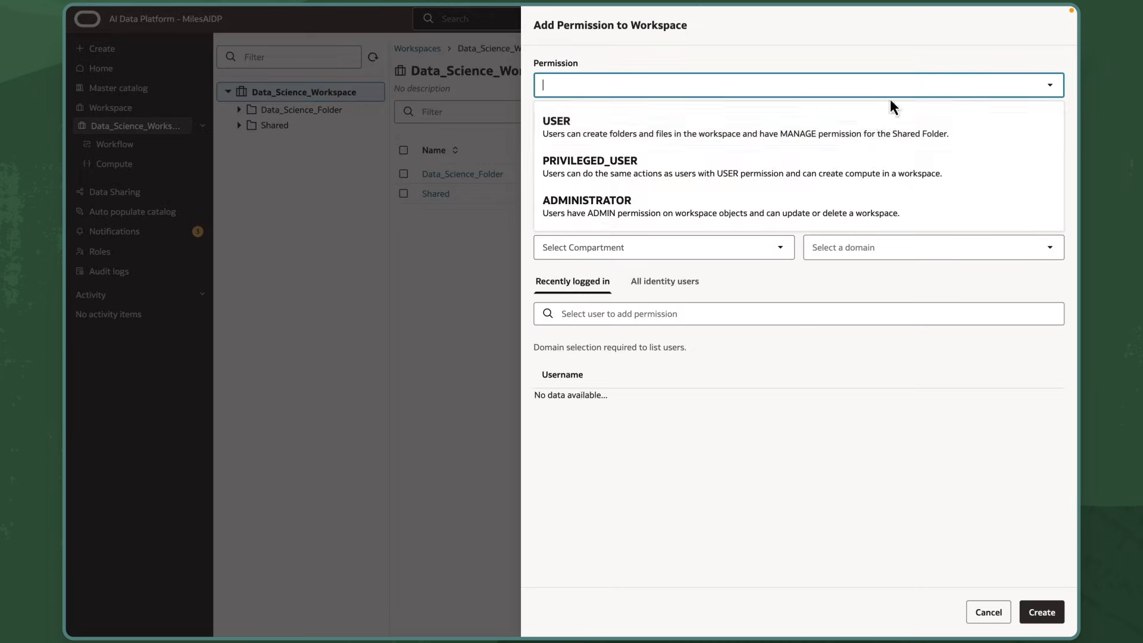
click(879, 117)
click(873, 132)
click(860, 192)
click(858, 186)
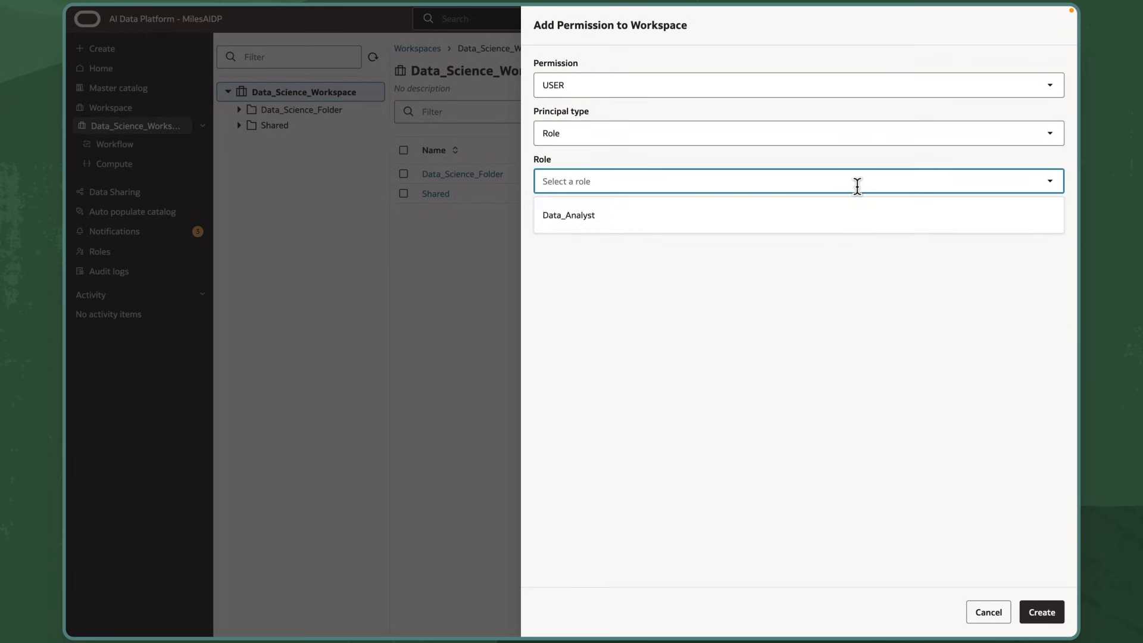
click(848, 215)
click(982, 612)
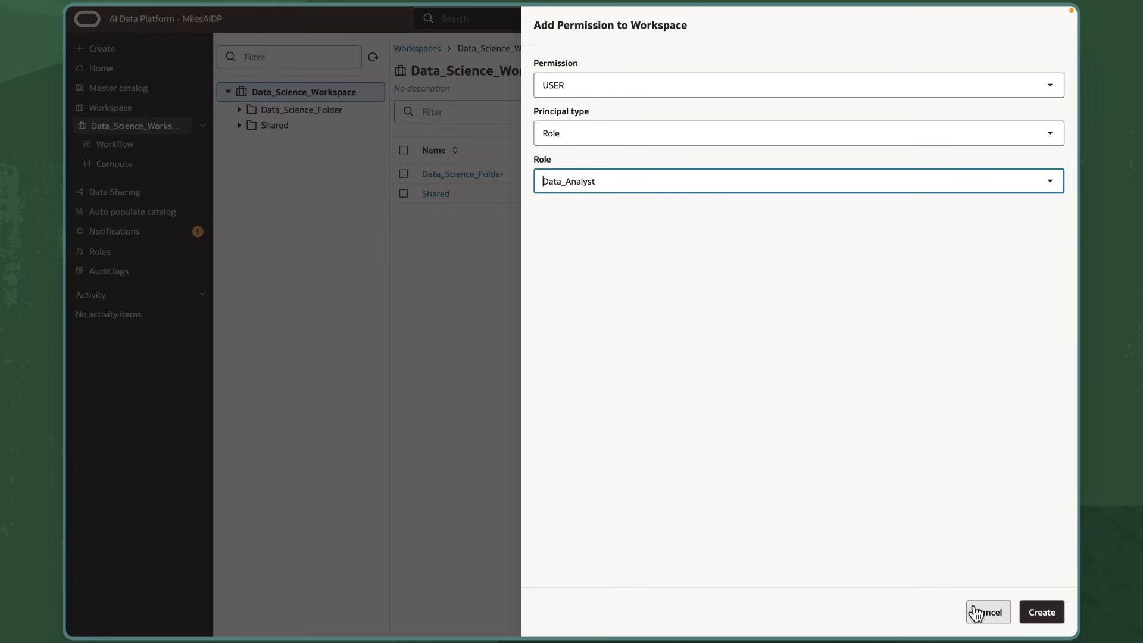
click(1042, 617)
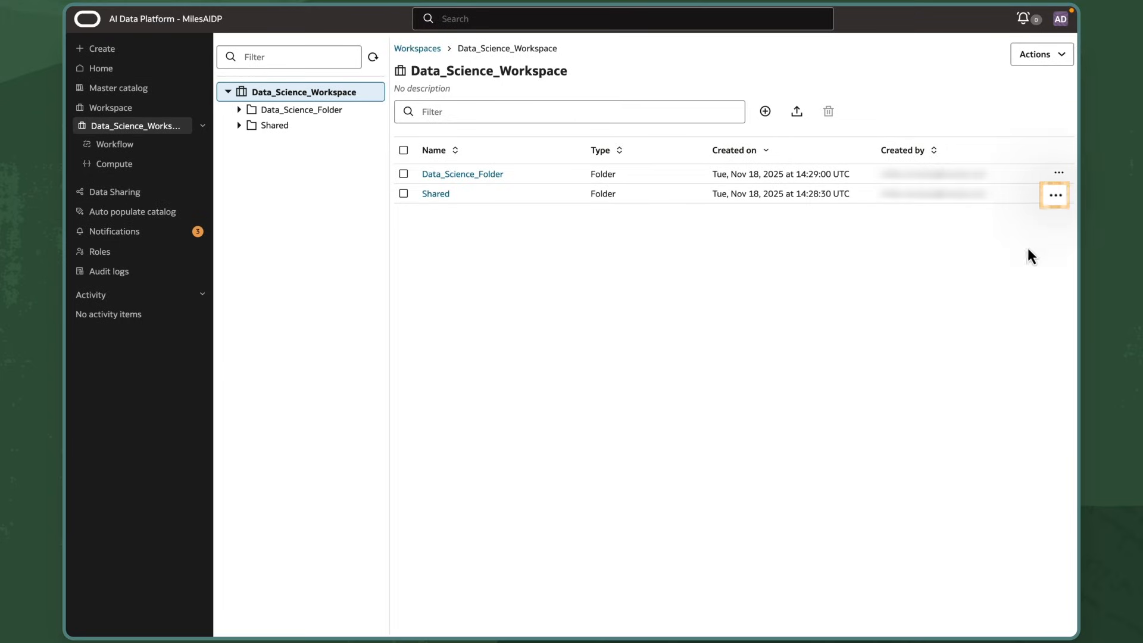
click(1054, 196)
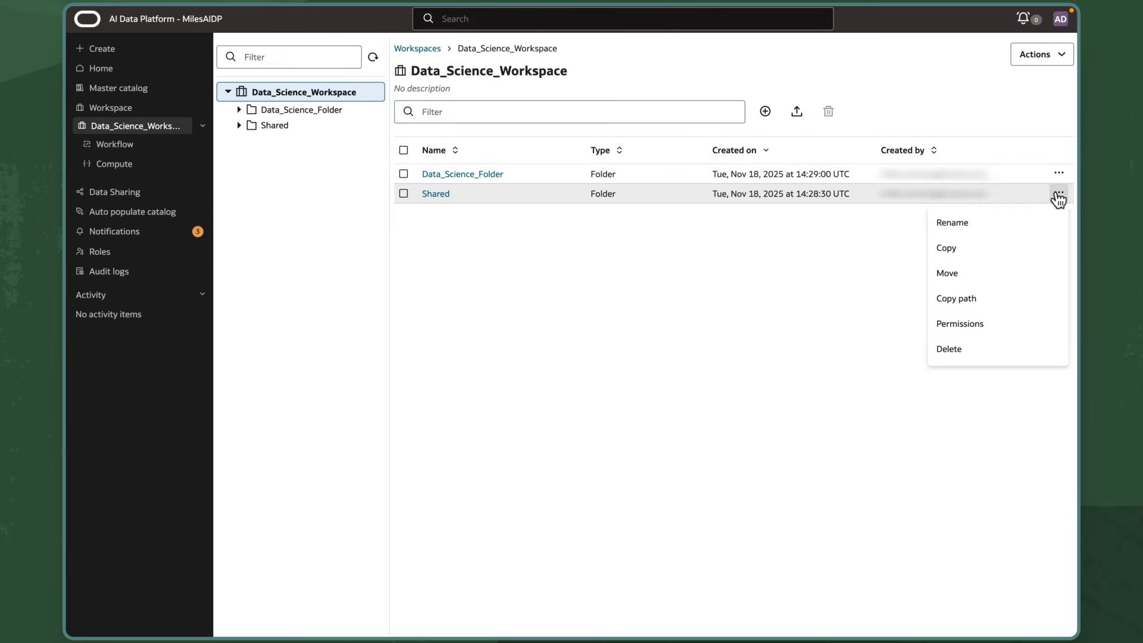
click(1059, 197)
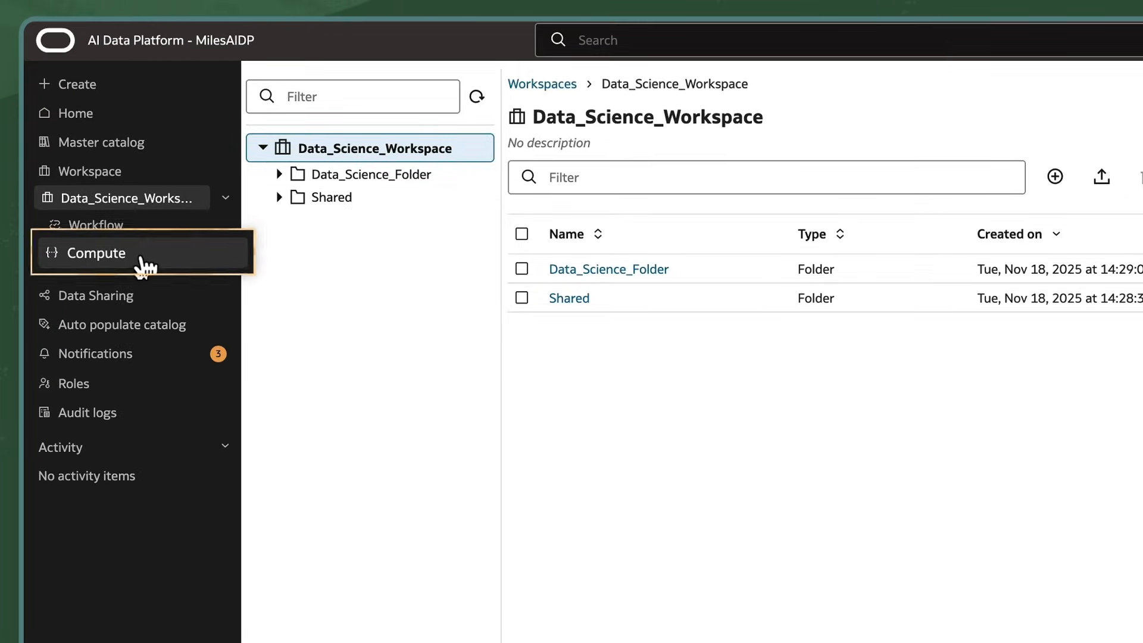
Start a new compute cluster in the workspace named Data_Science_Cluster with runtime version Spark 3.5.0
click(143, 260)
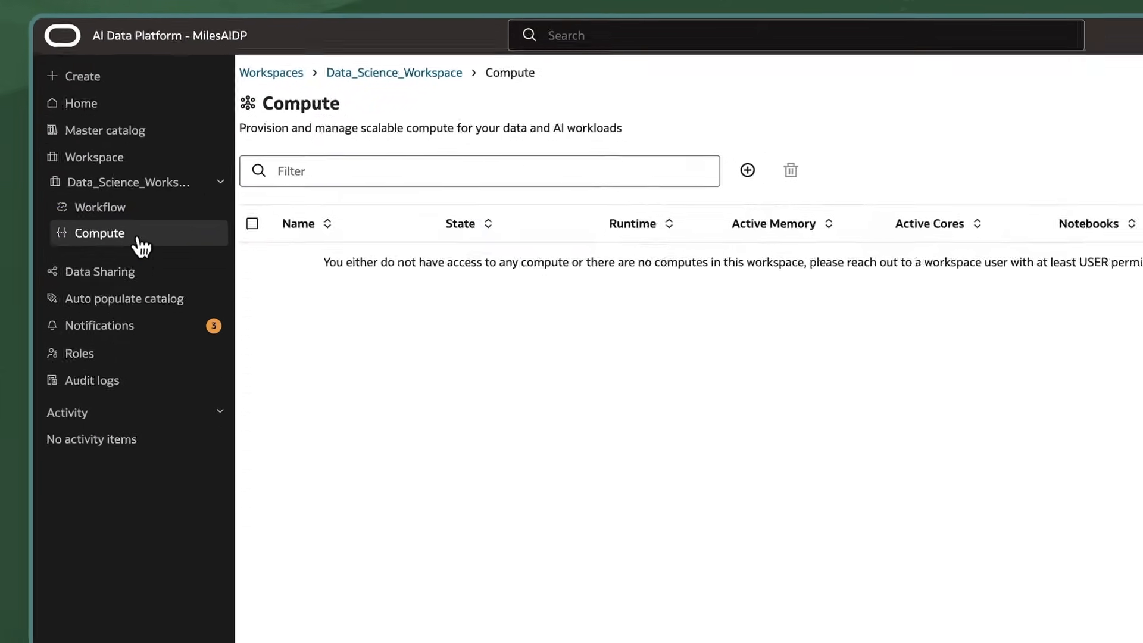
click(591, 117)
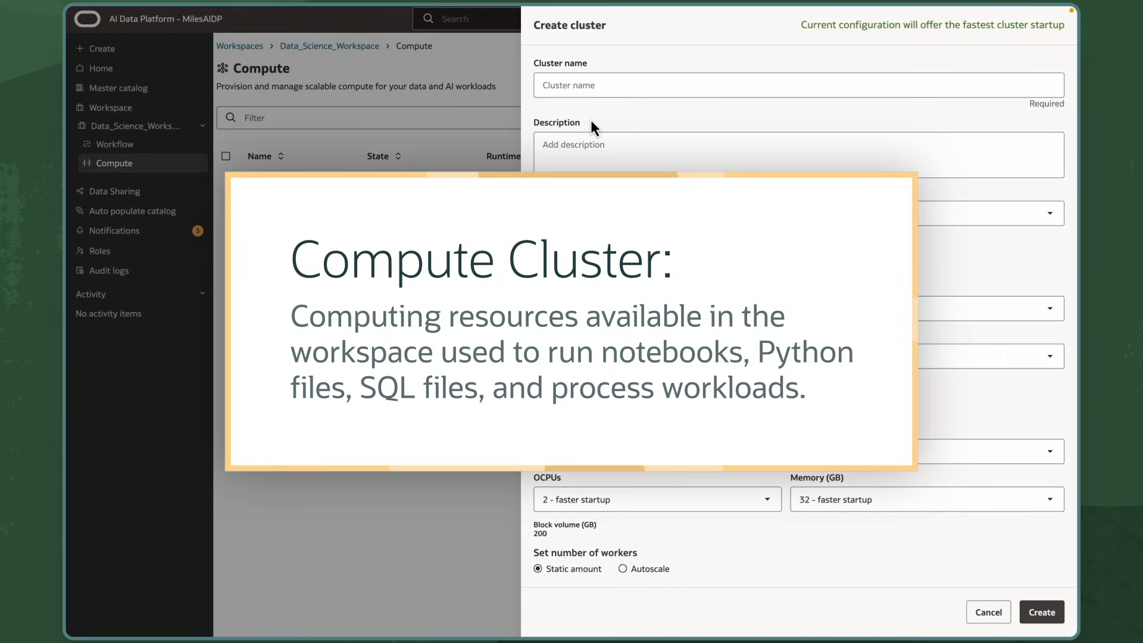
click(625, 84)
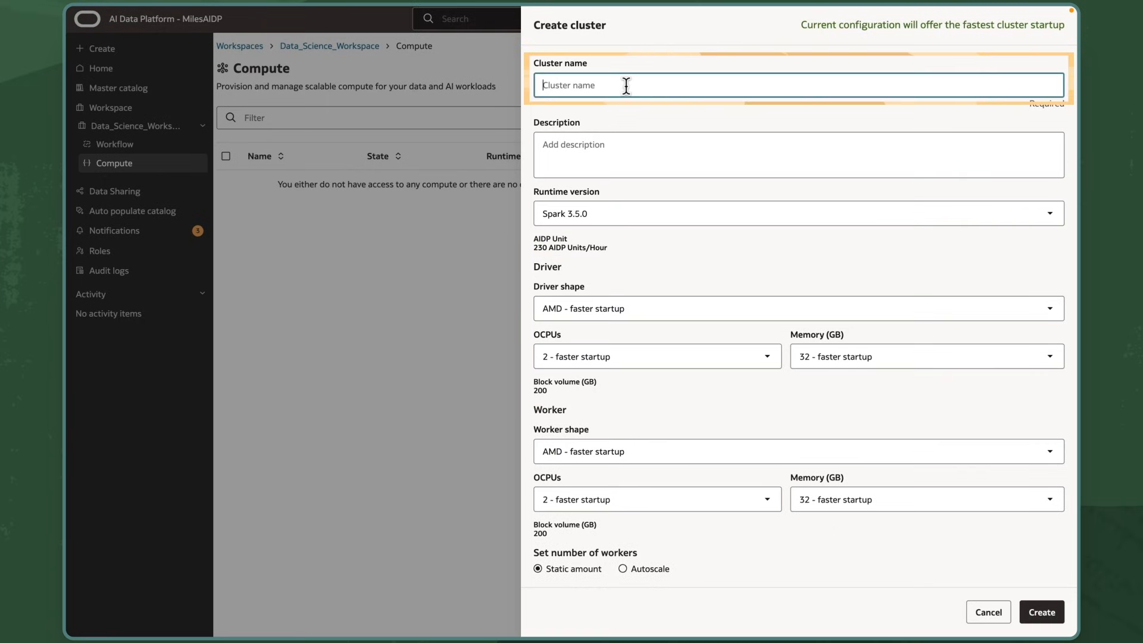
text(Data_Science_Cluster)
click(664, 139)
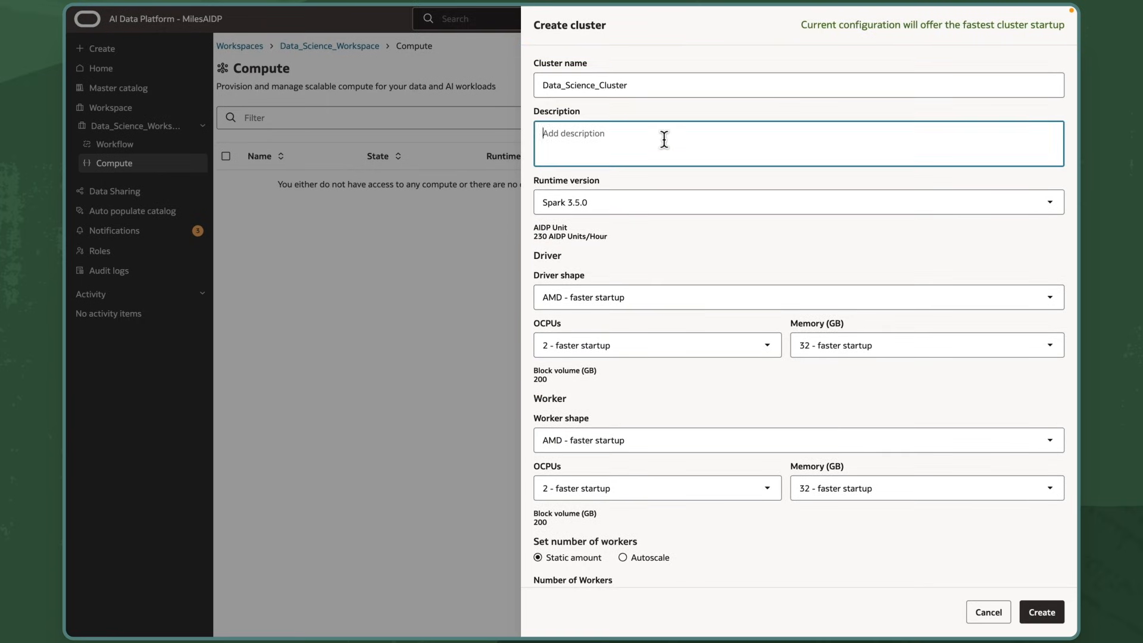
click(677, 207)
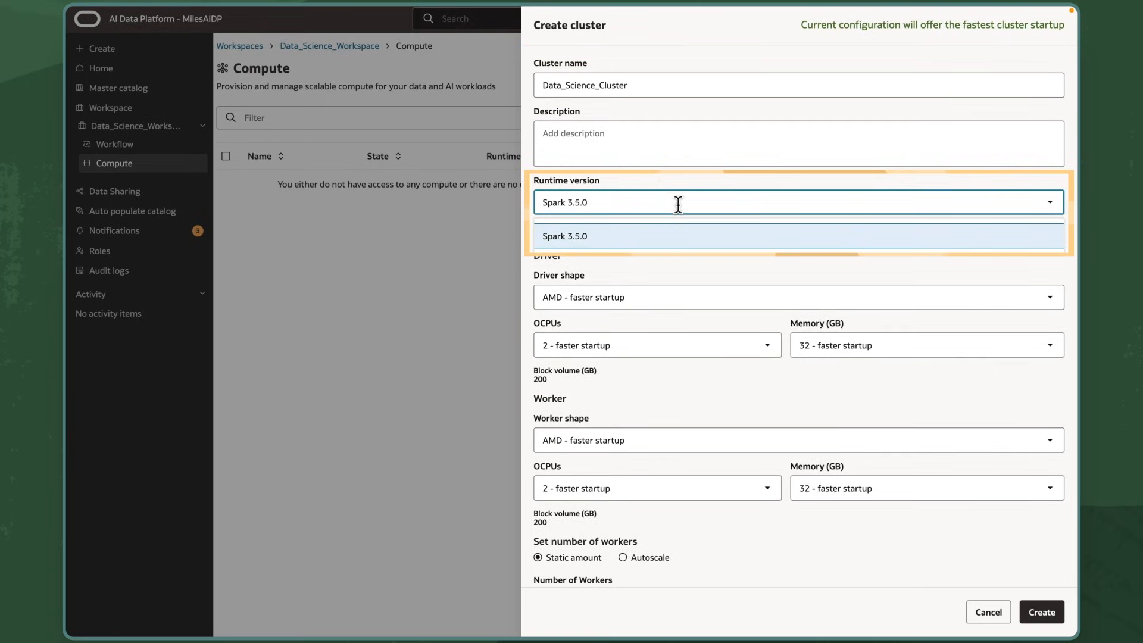
key(Return)
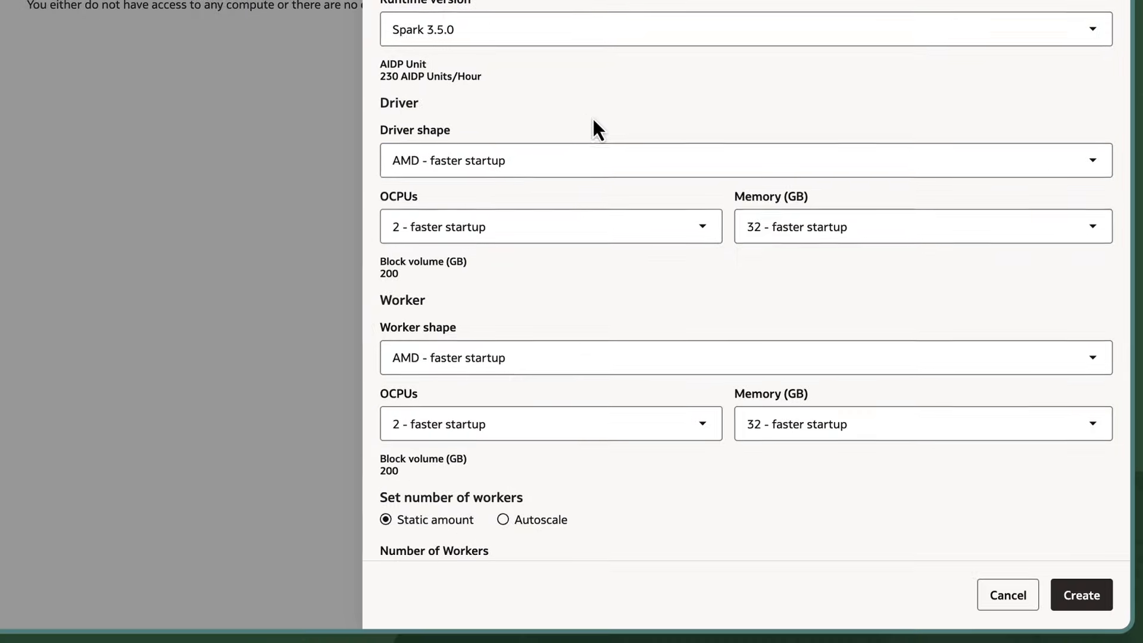
Expand the advanced options and create the cluster with AMD driver and worker shapes, one static worker and a Forever run duration
click(605, 154)
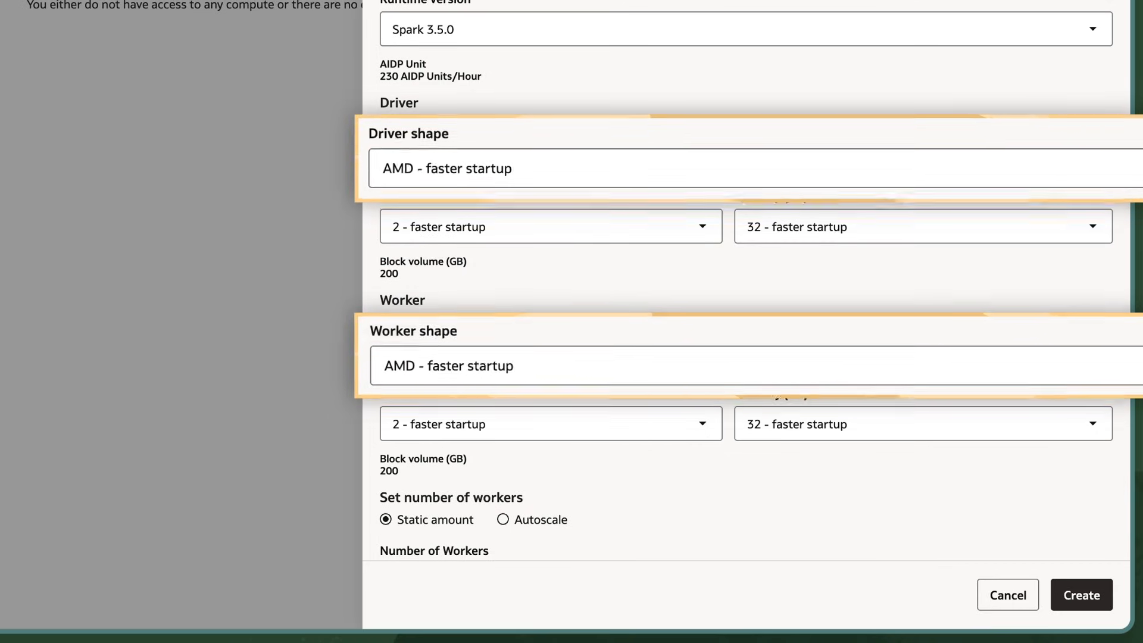
scroll(745, 358, down, 4)
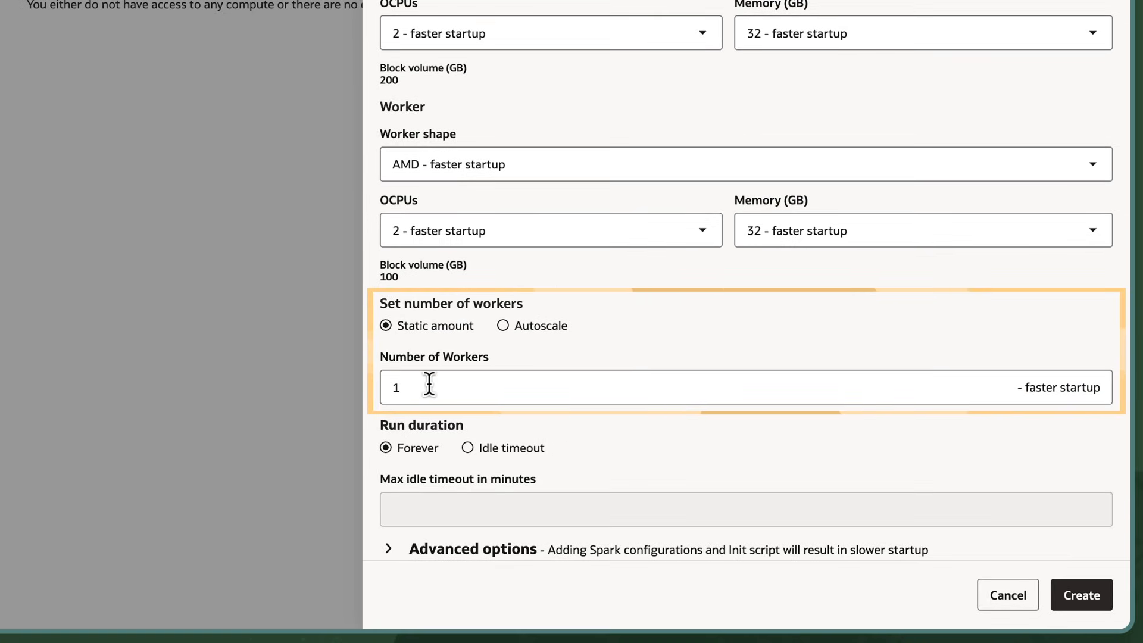
scroll(430, 384, down, 1)
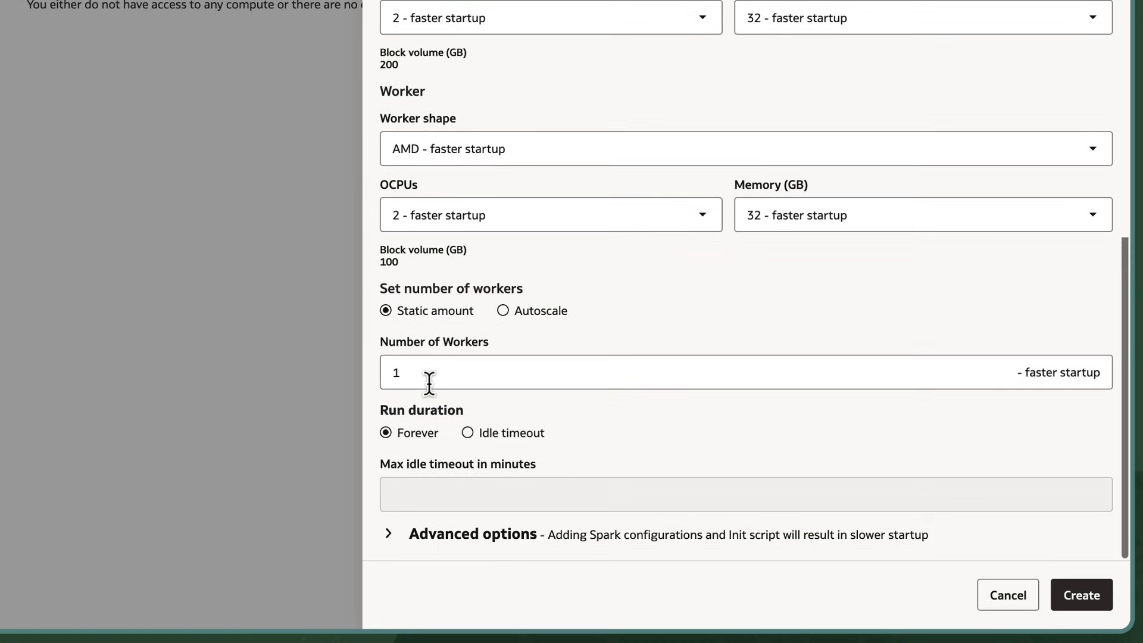
click(392, 538)
scroll(390, 532, down, 5)
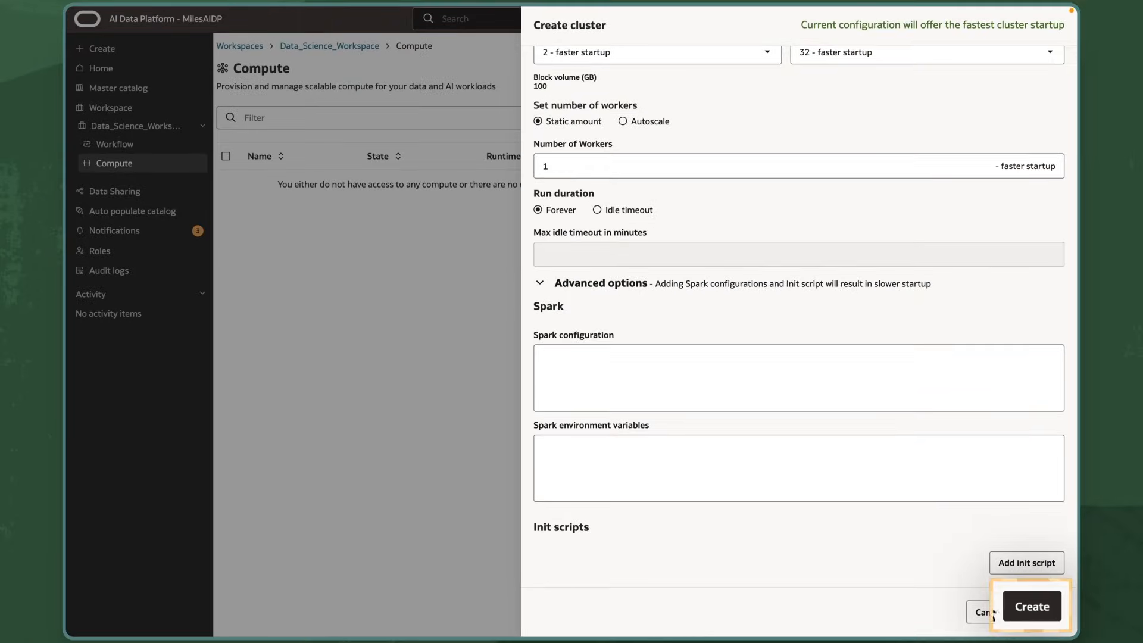
click(1047, 611)
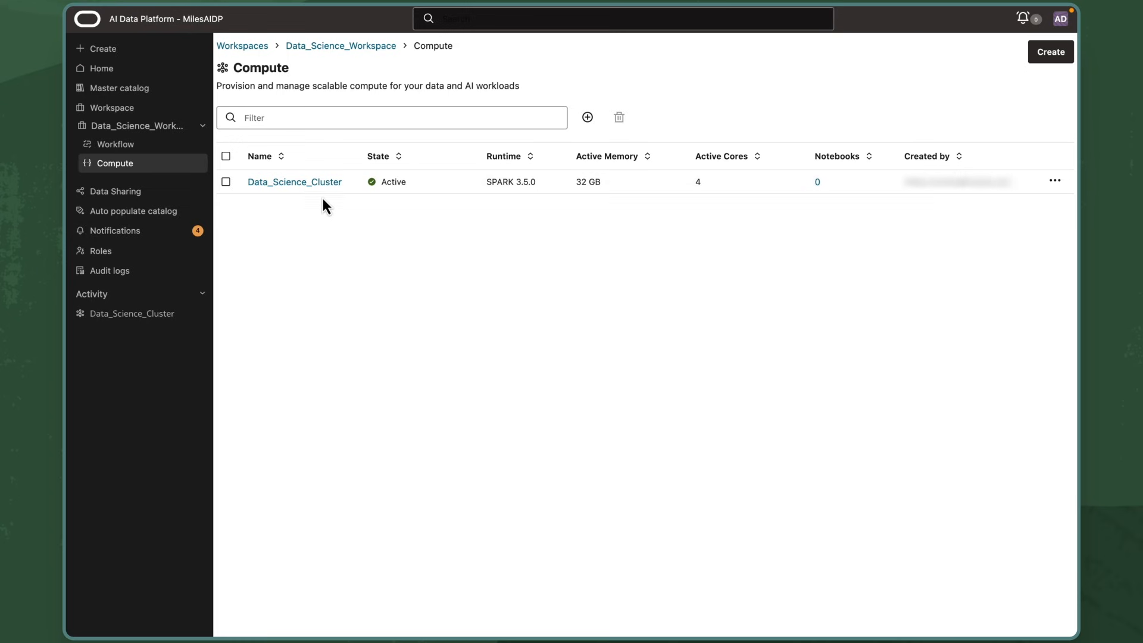
Open Data_Science_Cluster and examine its details, connection details, attached notebooks and library
click(308, 185)
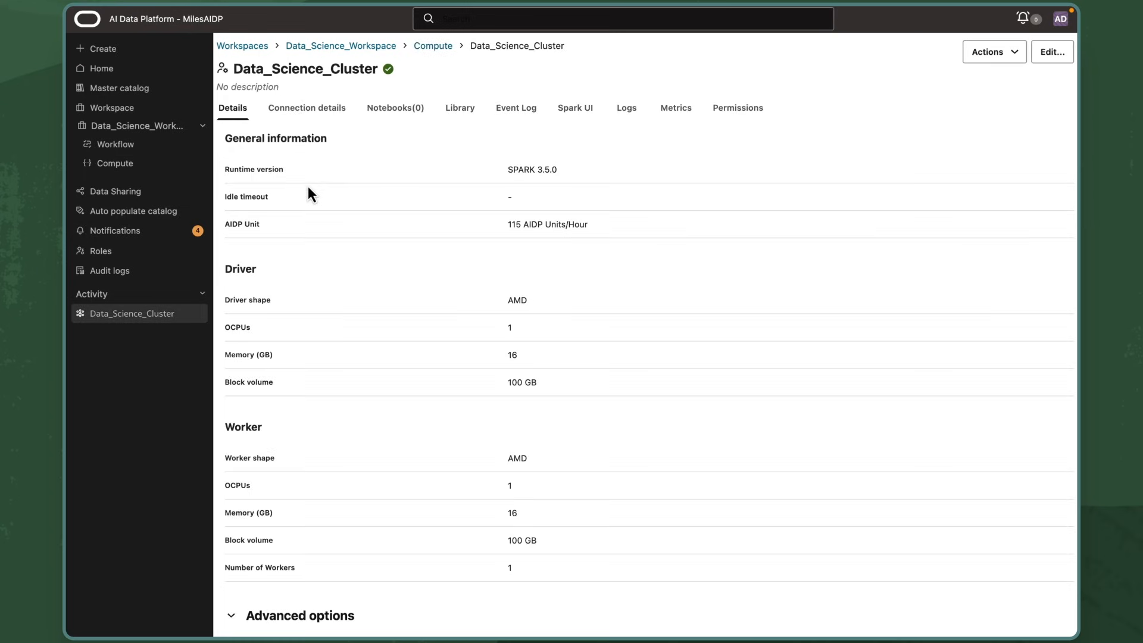
click(317, 117)
click(409, 113)
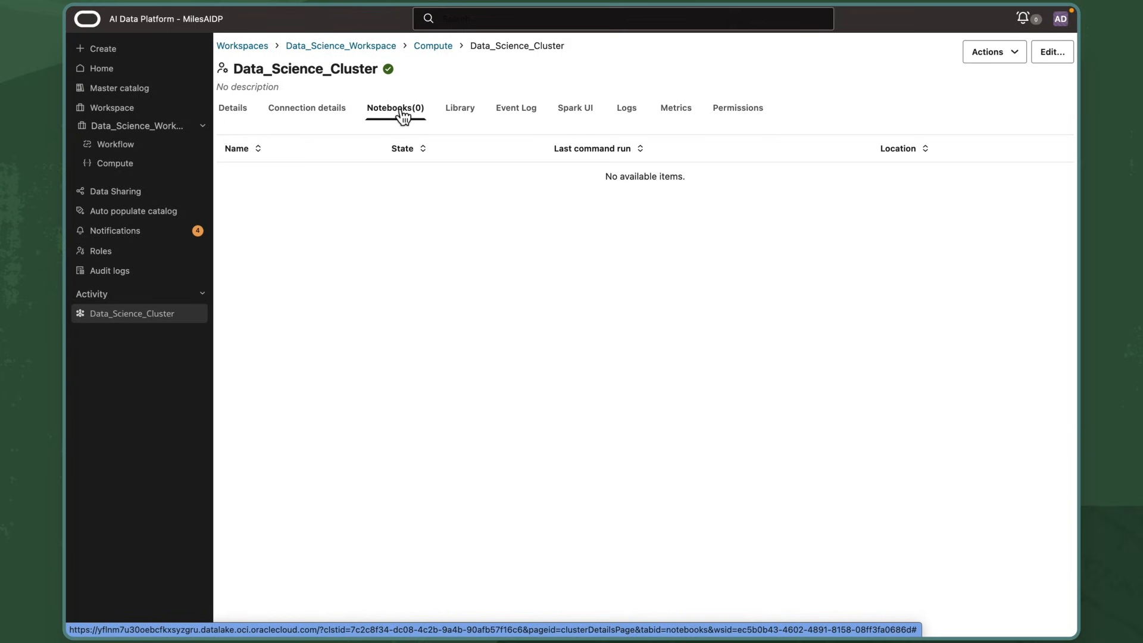
click(468, 117)
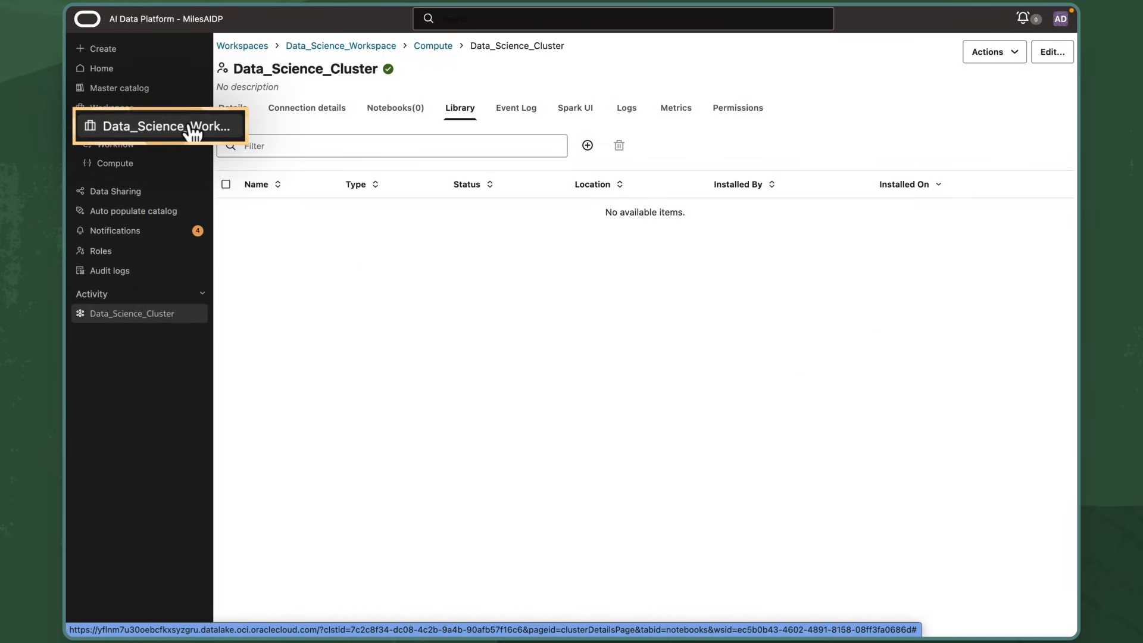
Create a text file in Data_Science_Folder listing oci, langchain, langgraph, langchain-community and matplotlib on separate lines
click(189, 131)
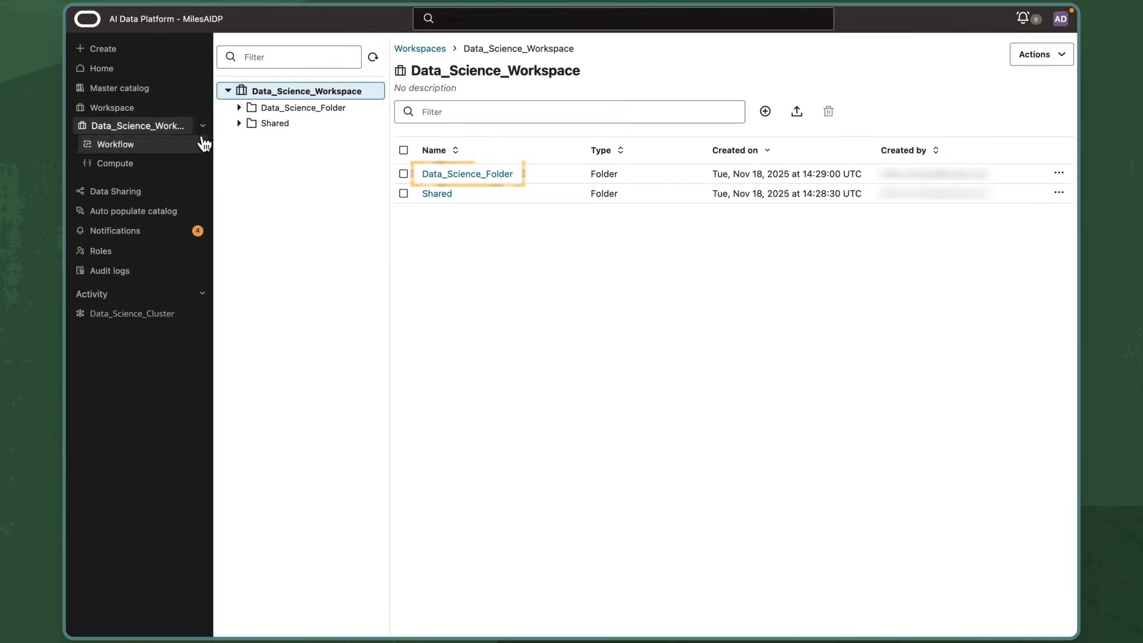
click(442, 175)
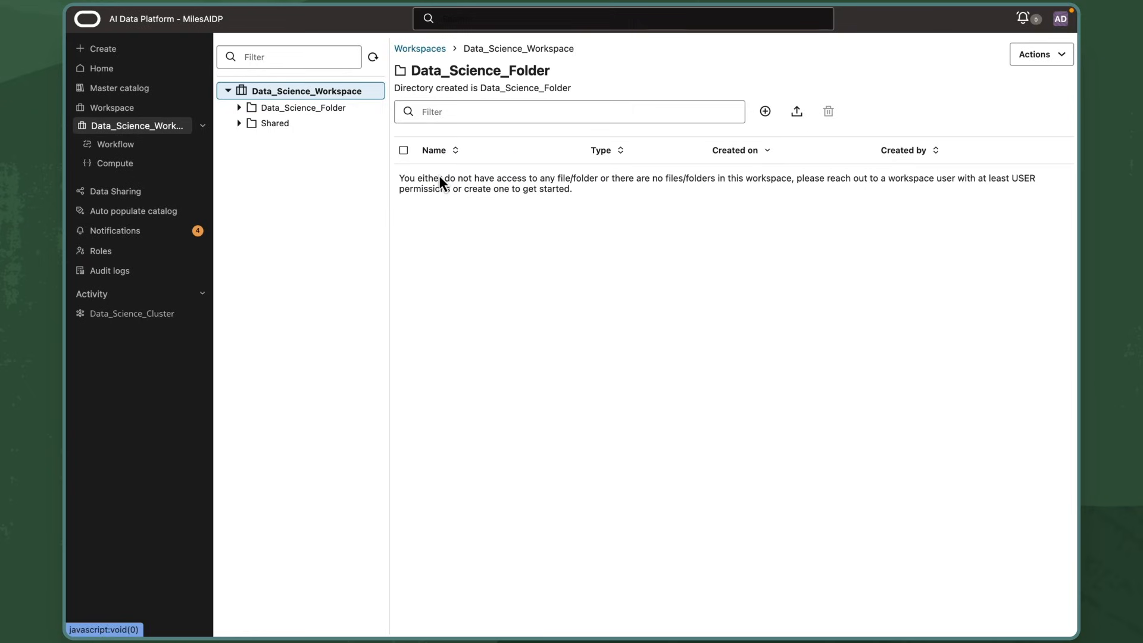
click(768, 114)
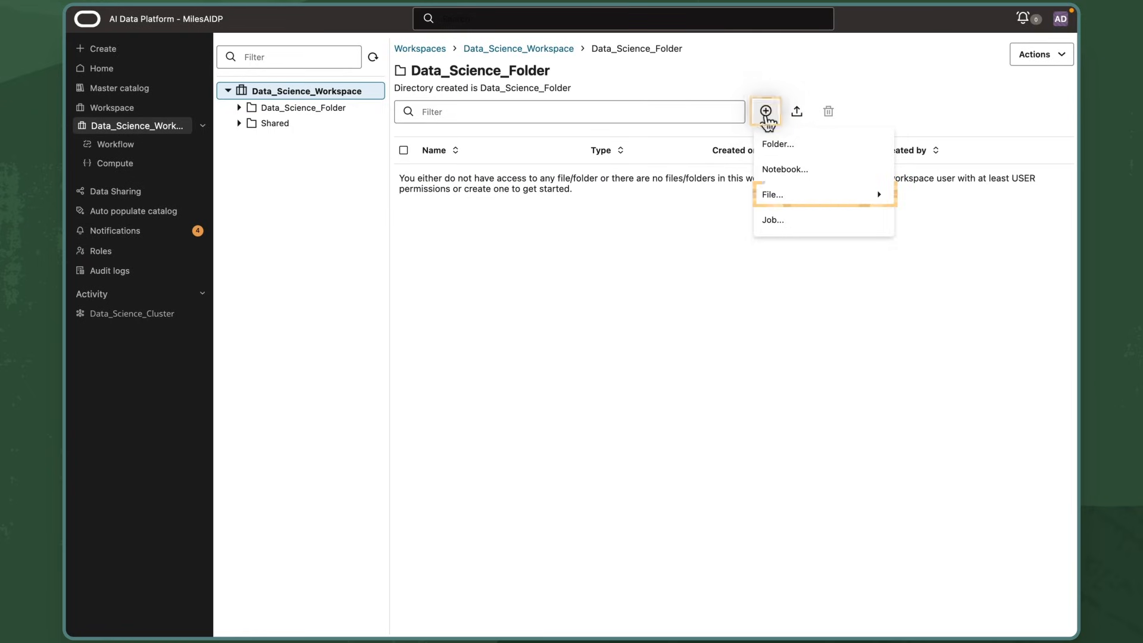
click(835, 197)
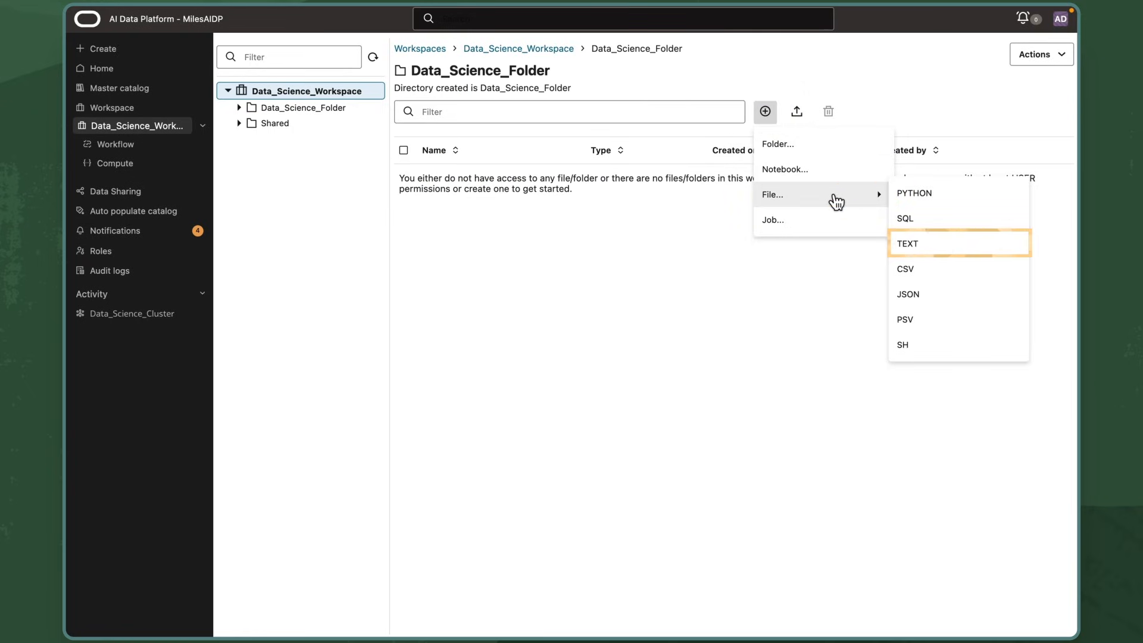
click(937, 249)
click(458, 150)
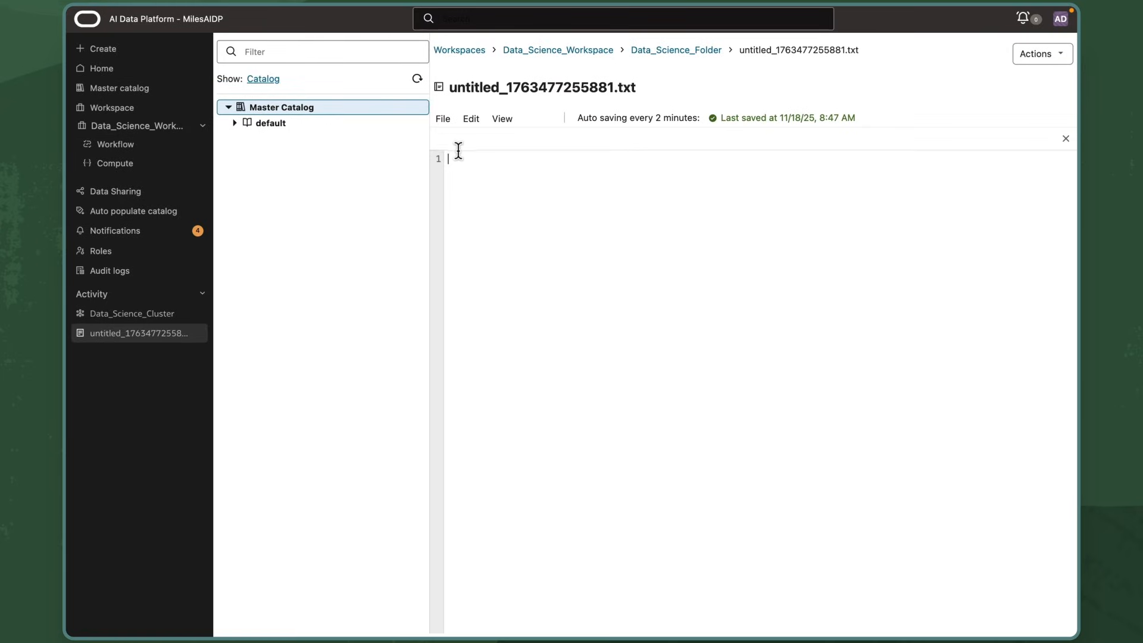
text(oci langchain langgraph langchain-community matplotlib)
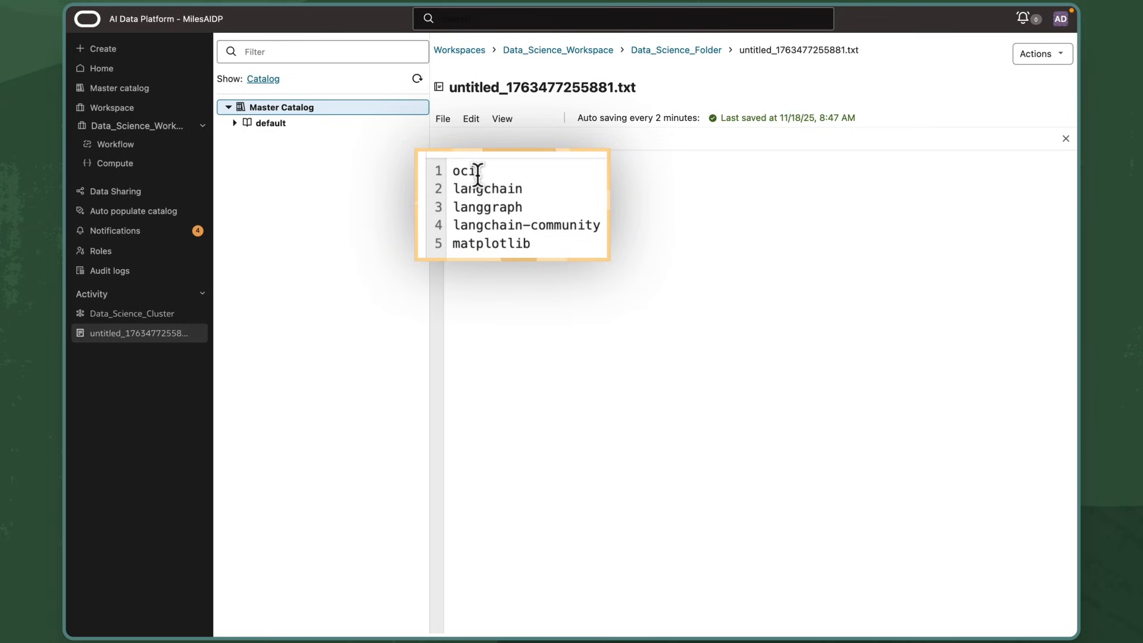
Rename the untitled text file to requirements and save it
click(523, 89)
key(BackSpace)
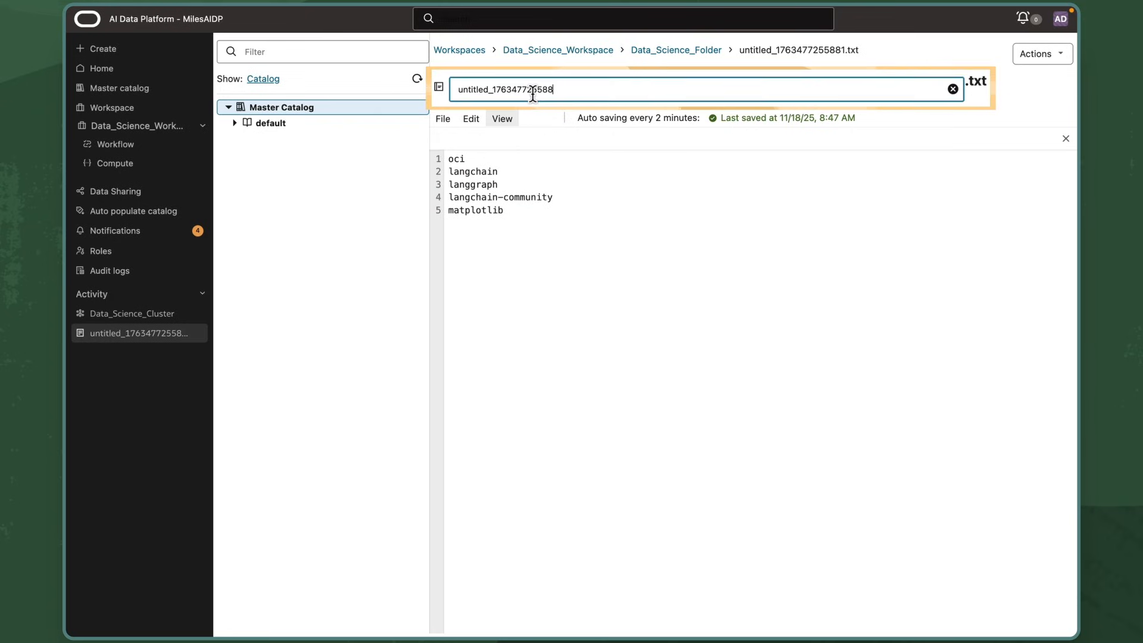
text(requirements)
key(Return)
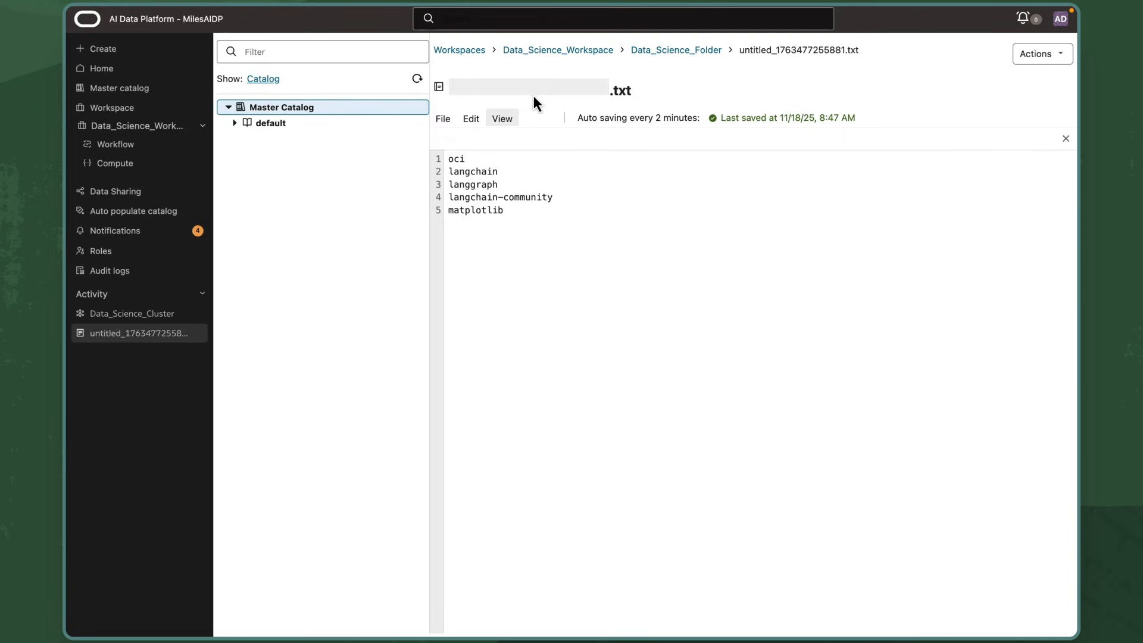
click(438, 118)
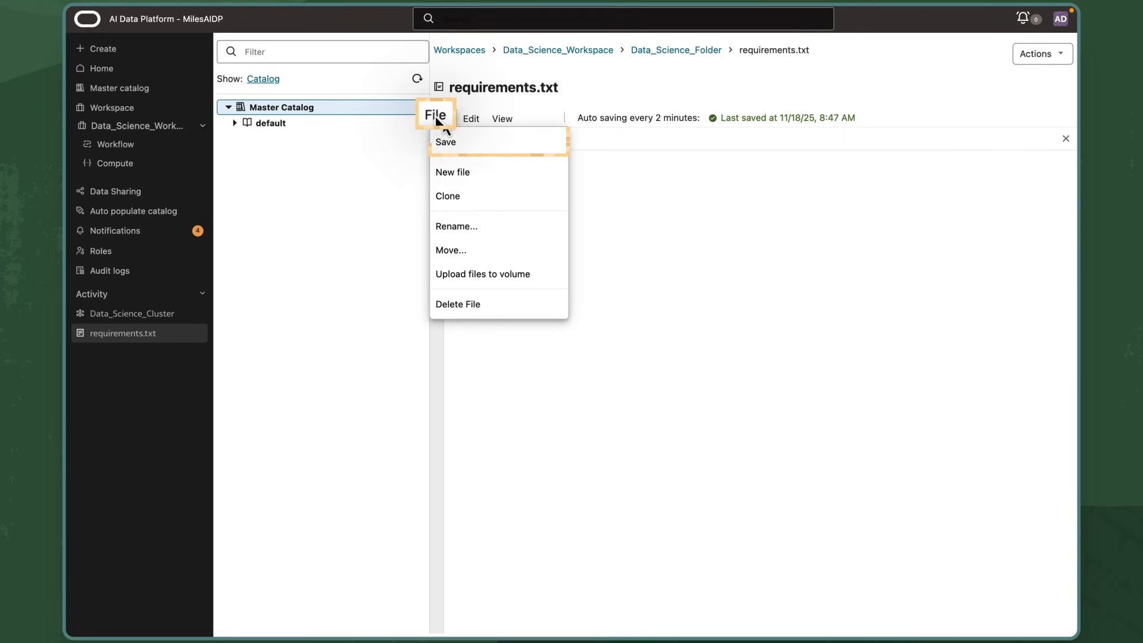
click(447, 142)
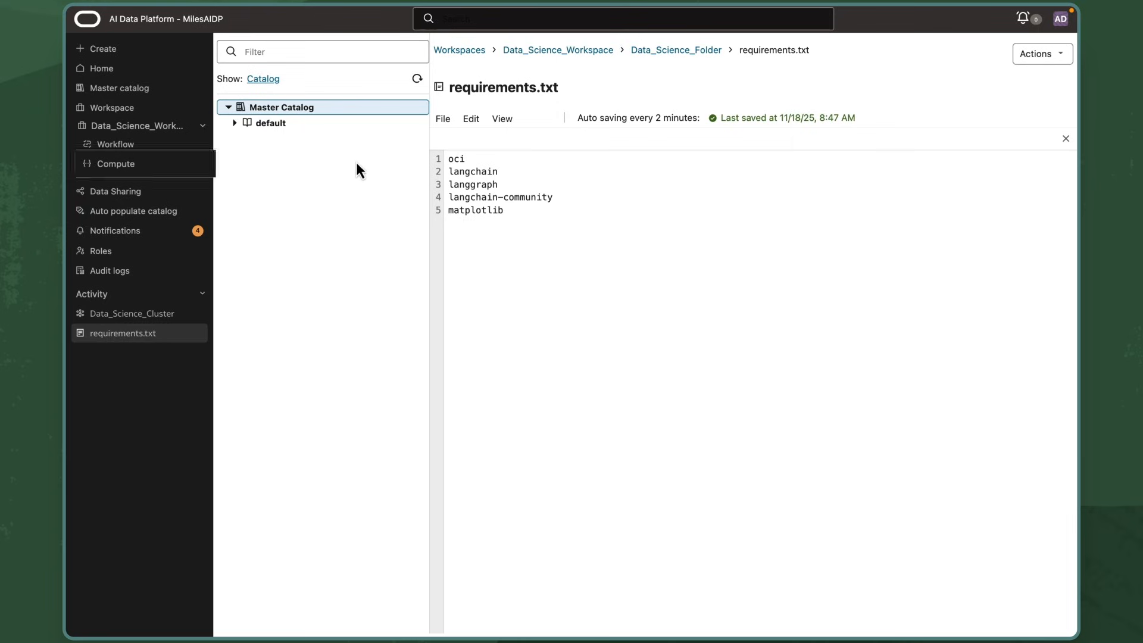
Install requirements.txt from the workspace's Data_Science_Folder as a library on Data_Science_Cluster
click(153, 167)
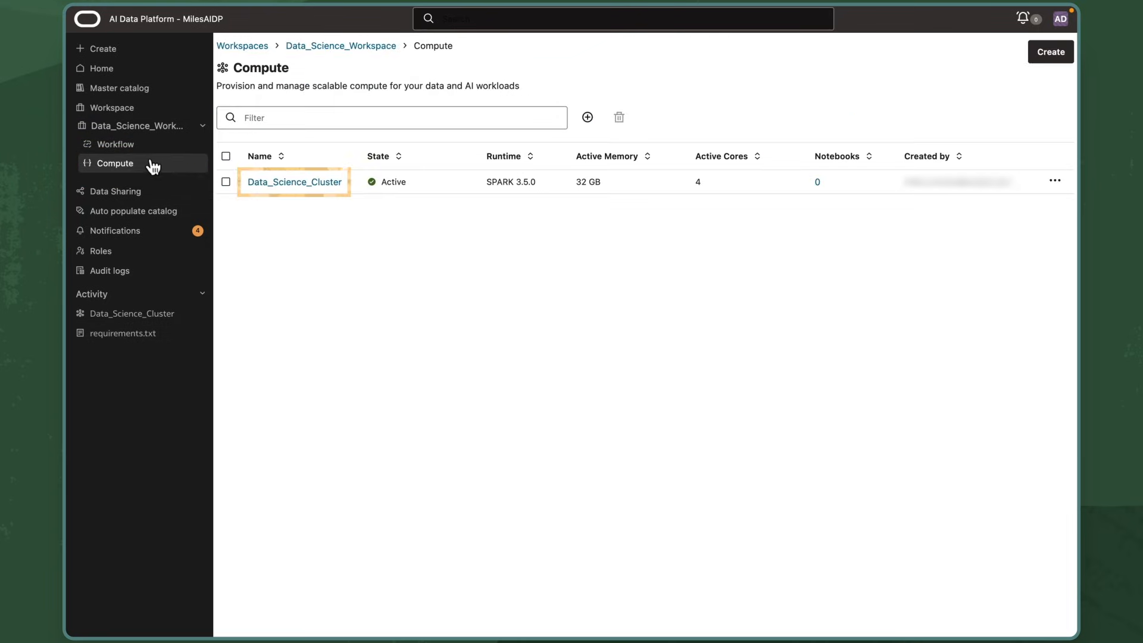
click(280, 182)
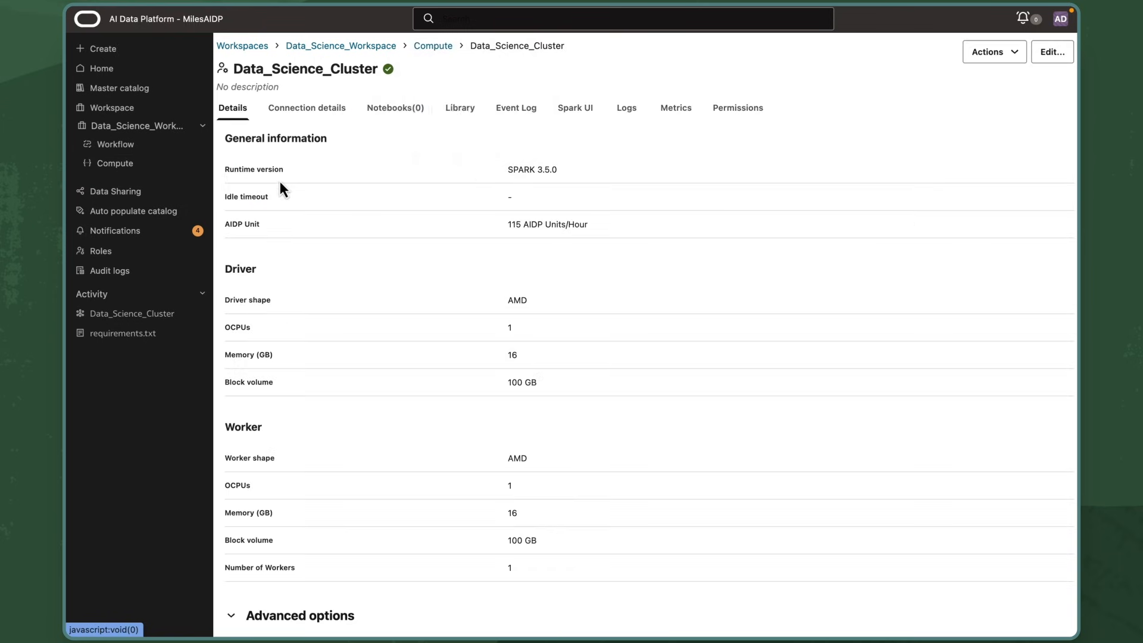
click(467, 113)
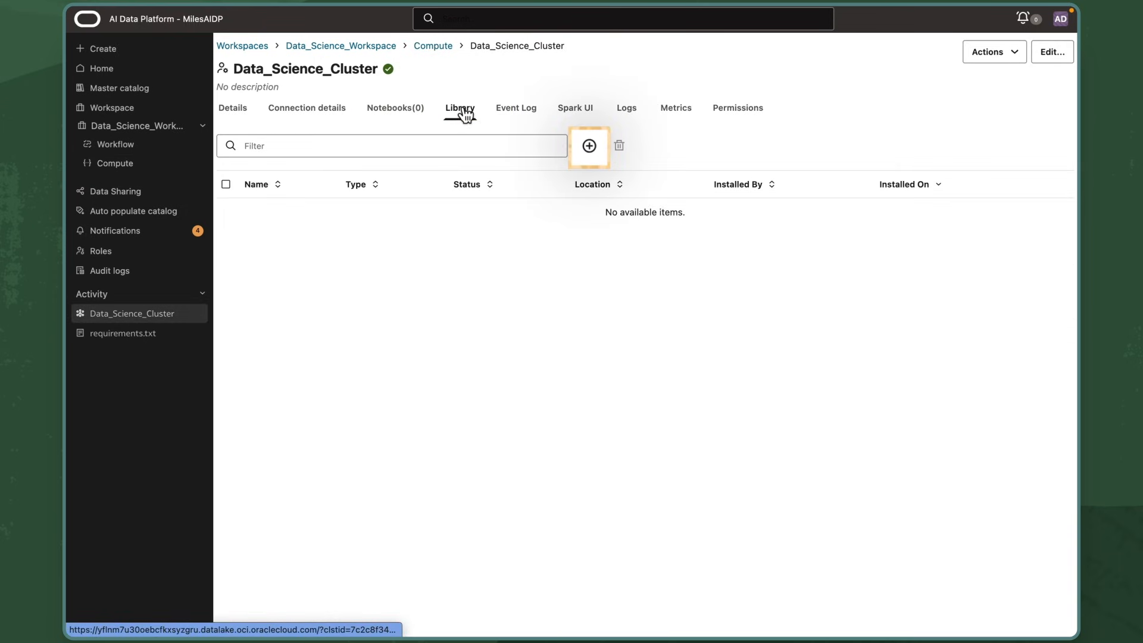
click(590, 146)
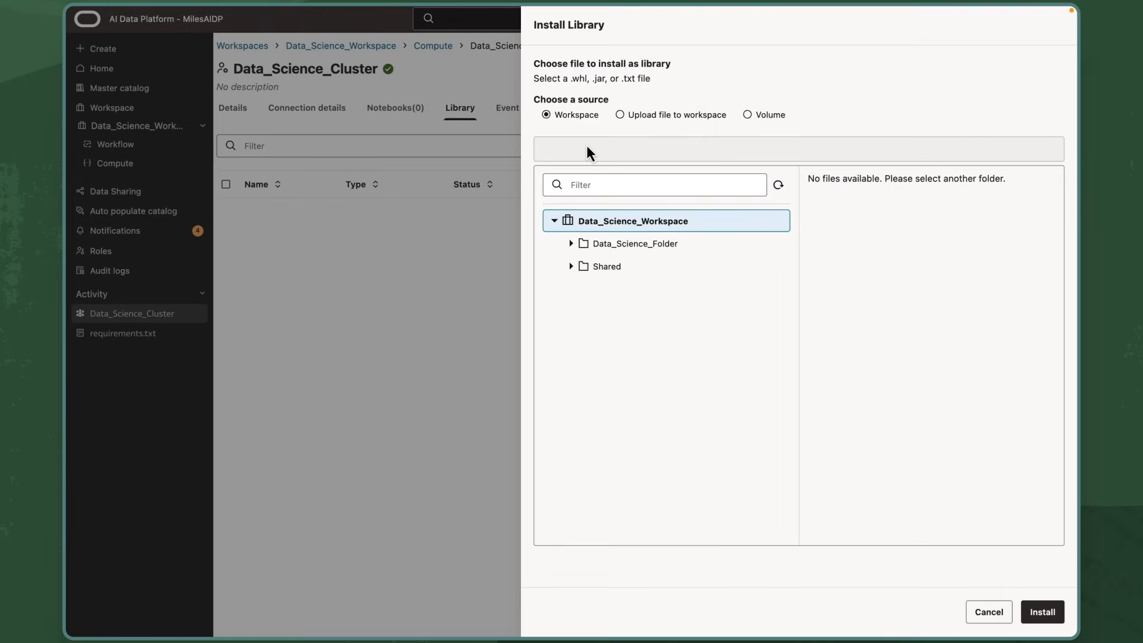
click(627, 246)
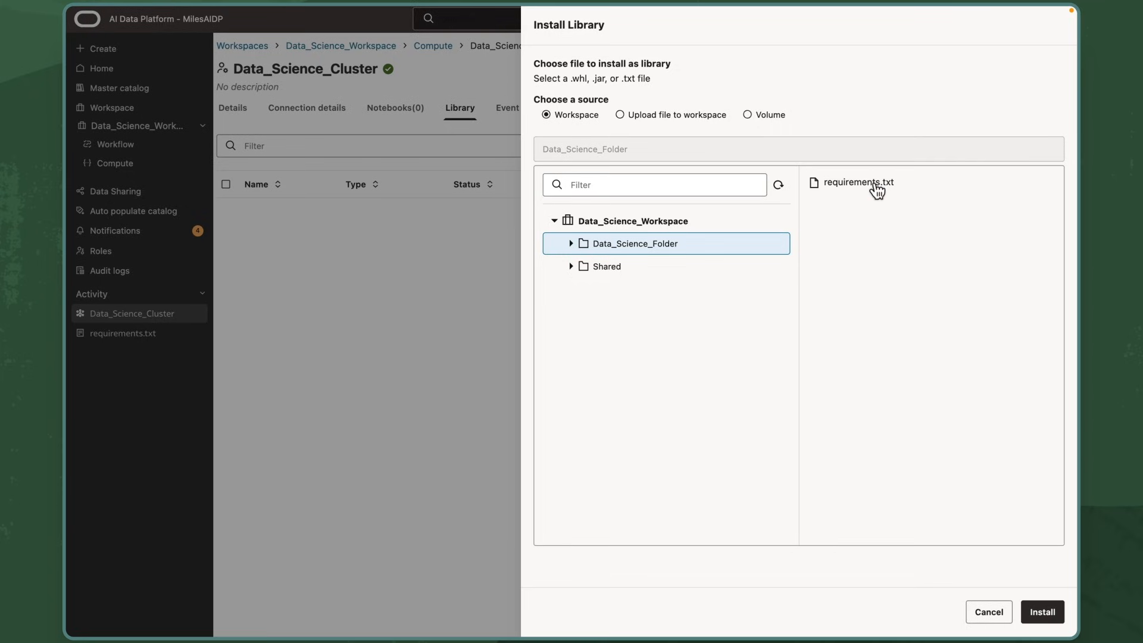
click(877, 188)
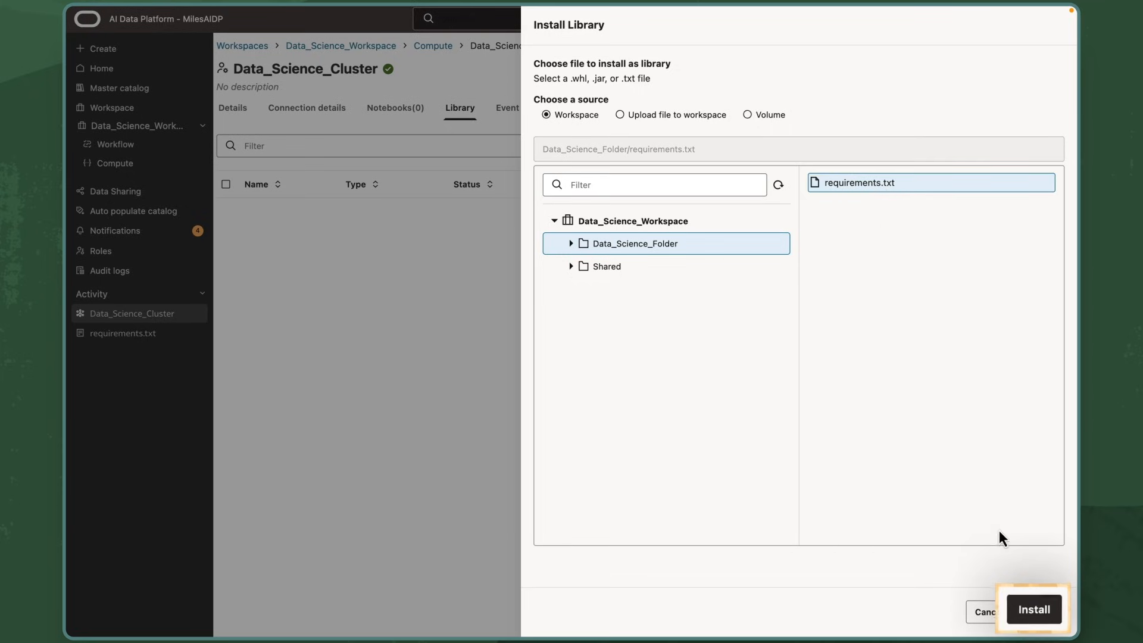
click(1031, 613)
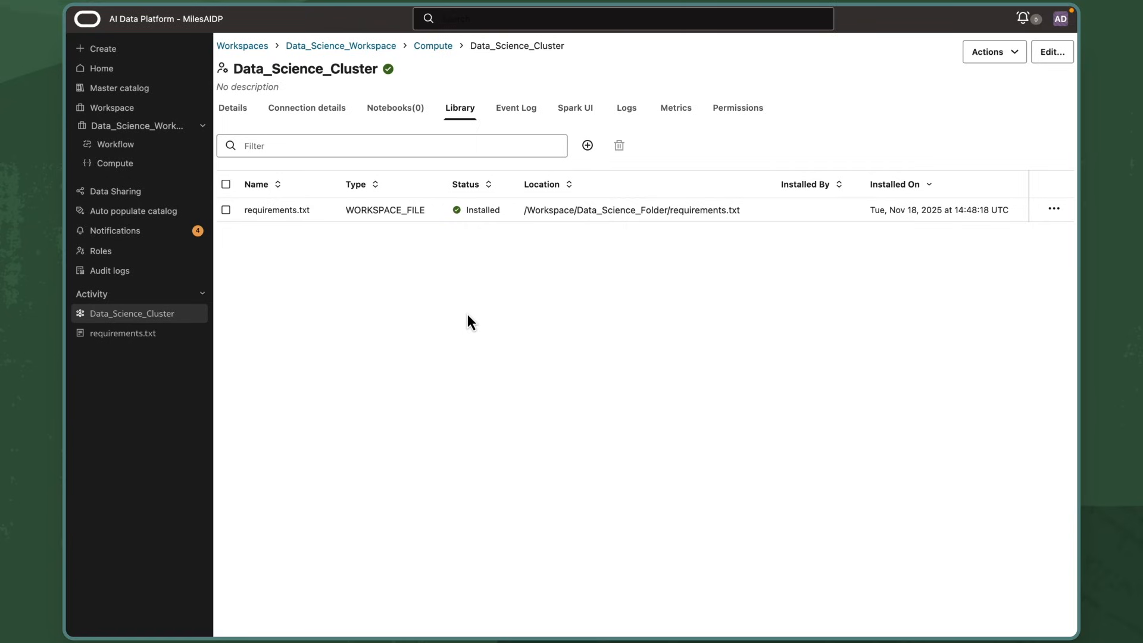
Create a new notebook inside Data_Science_Folder of Data_Science_Workspace
click(180, 132)
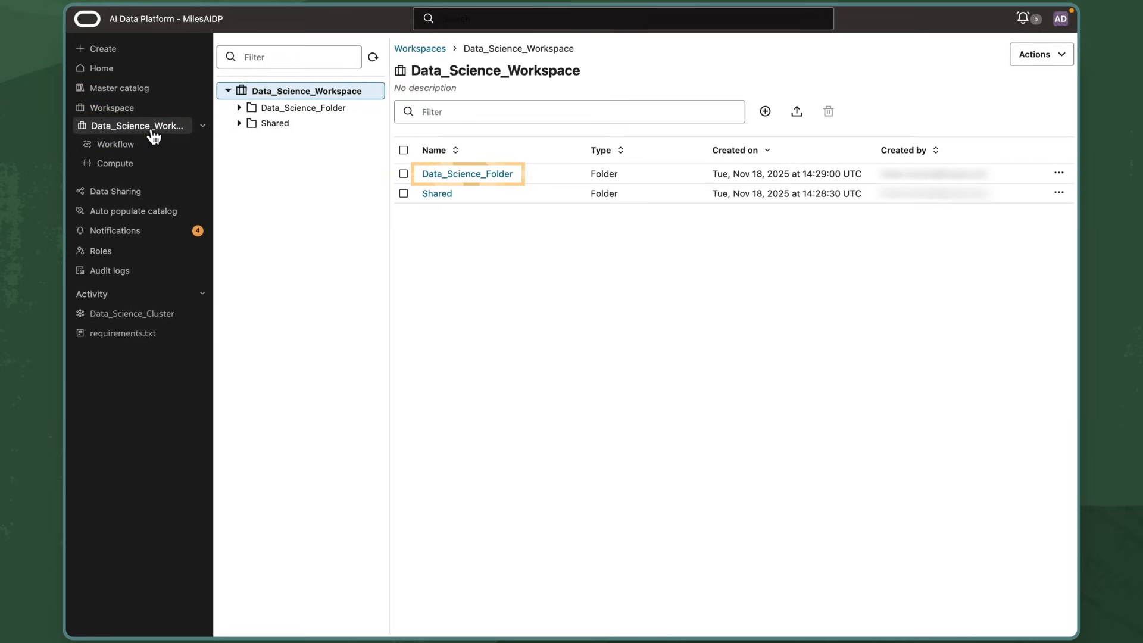
click(463, 175)
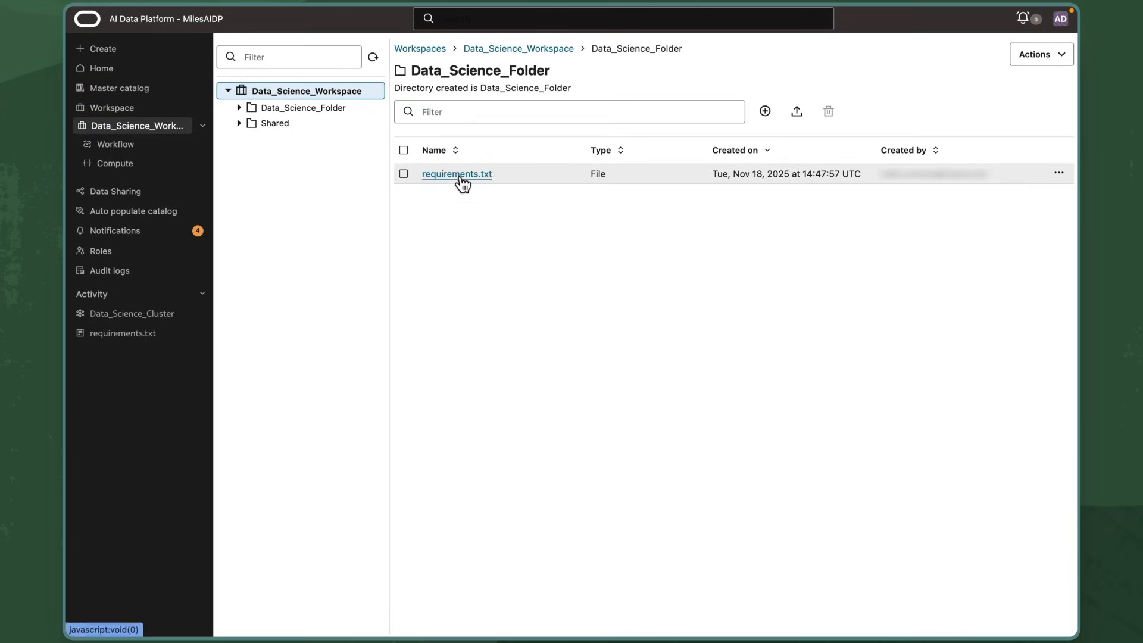
click(765, 112)
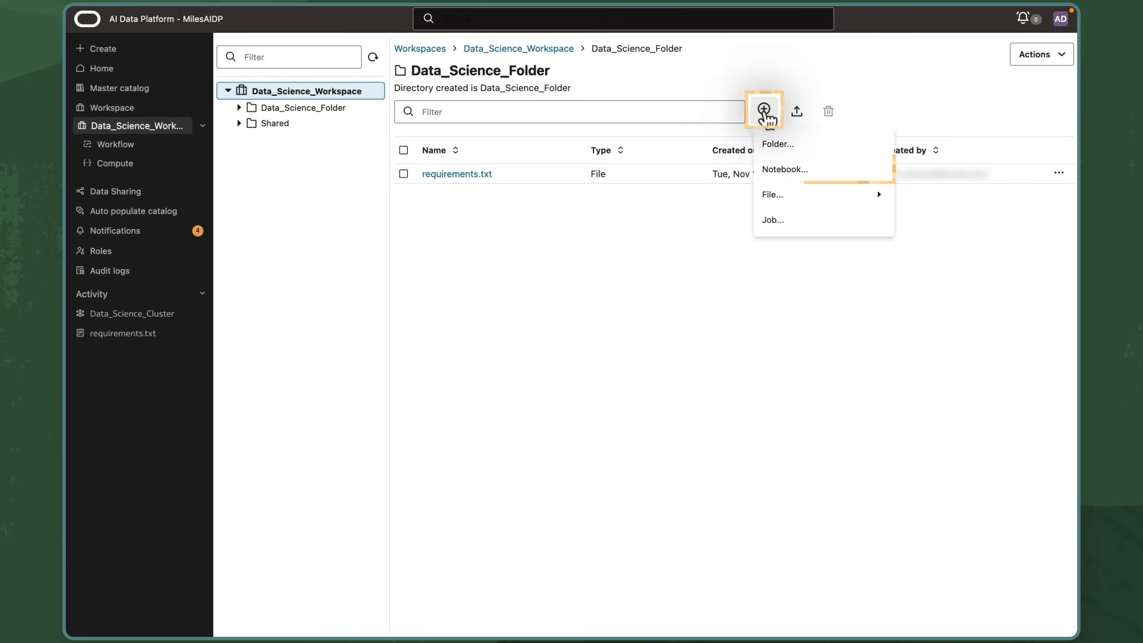
click(831, 172)
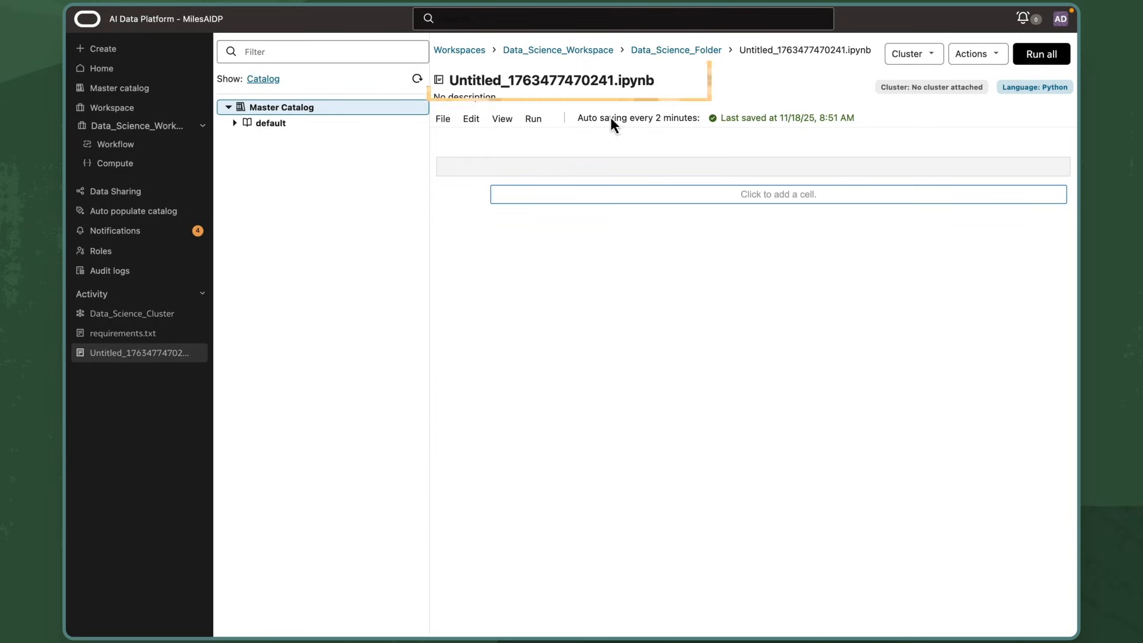
Rename the untitled notebook to Data_Visualization
click(548, 80)
key(BackSpace)
key(BackSpace)
key(BackSpace)
key(BackSpace)
key(BackSpace)
key(BackSpace)
key(BackSpace)
key(BackSpace)
key(BackSpace)
key(BackSpace)
key(BackSpace)
key(BackSpace)
key(BackSpace)
key(BackSpace)
key(BackSpace)
key(BackSpace)
key(BackSpace)
key(BackSpace)
key(BackSpace)
key(BackSpace)
text(Da)
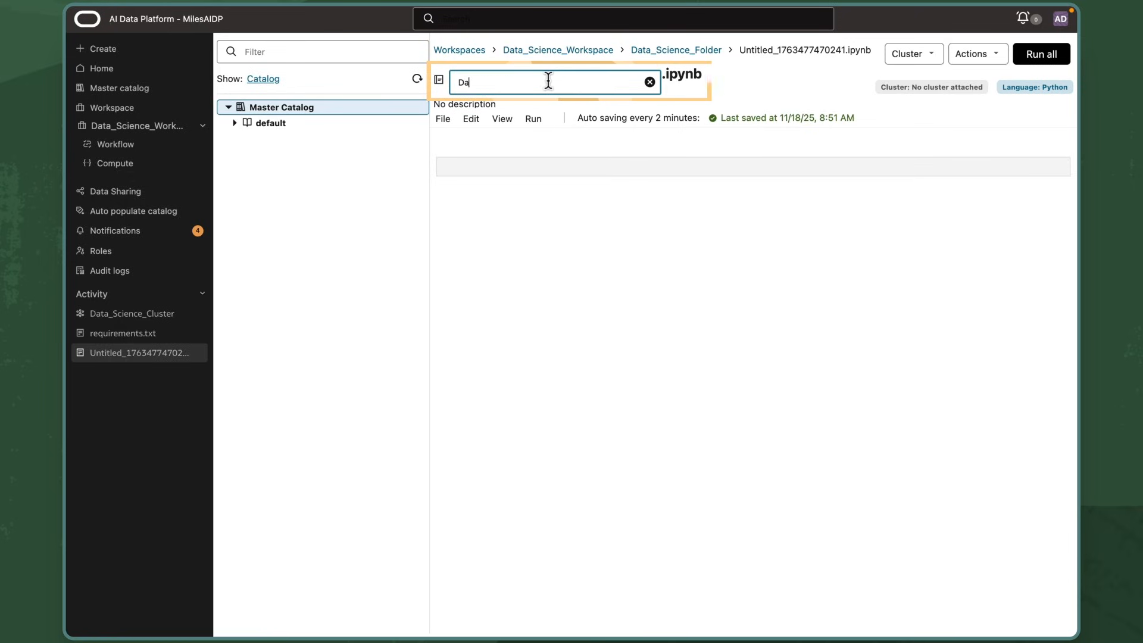
text(ta_Visualization)
key(Return)
Add a cell to the Data_Visualization notebook and view its language options, keeping Python
mouse_move(701, 187)
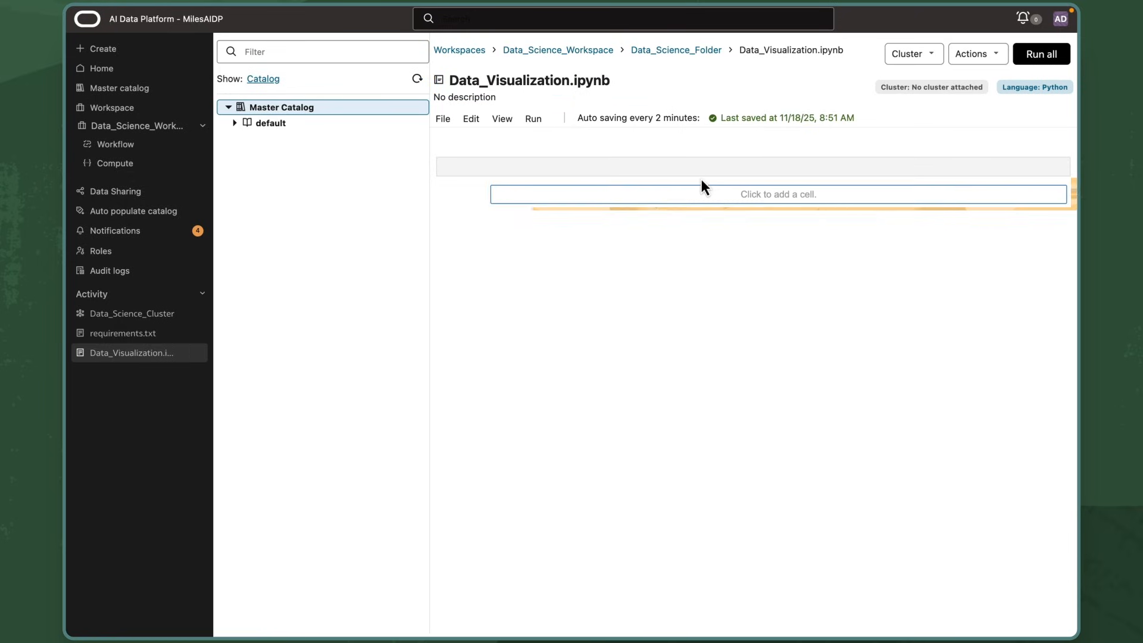
click(713, 198)
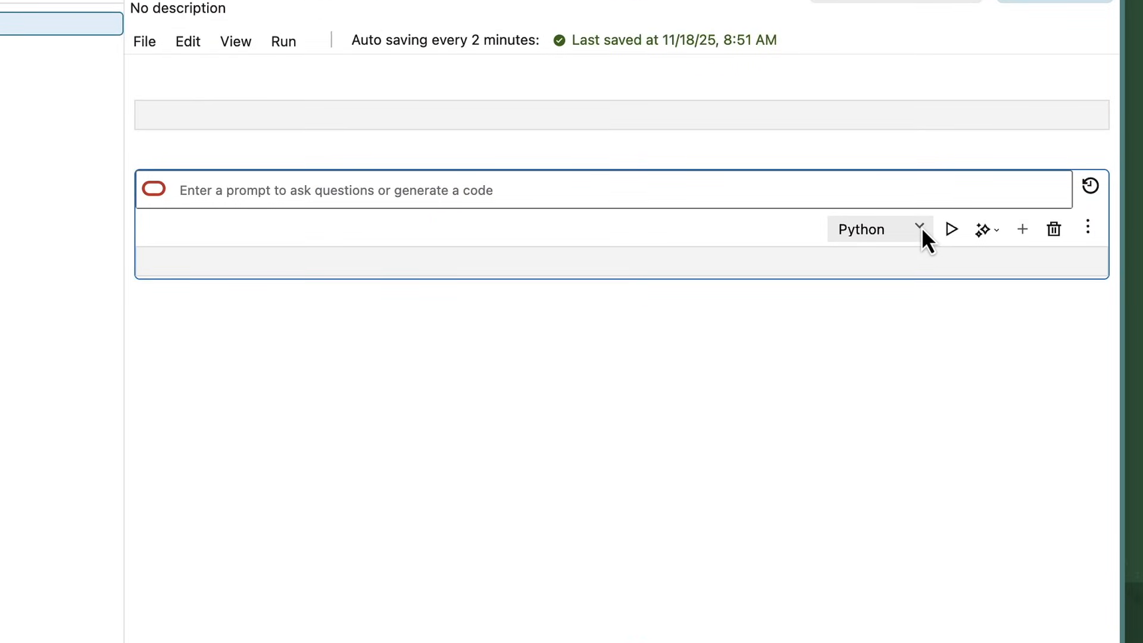
click(922, 227)
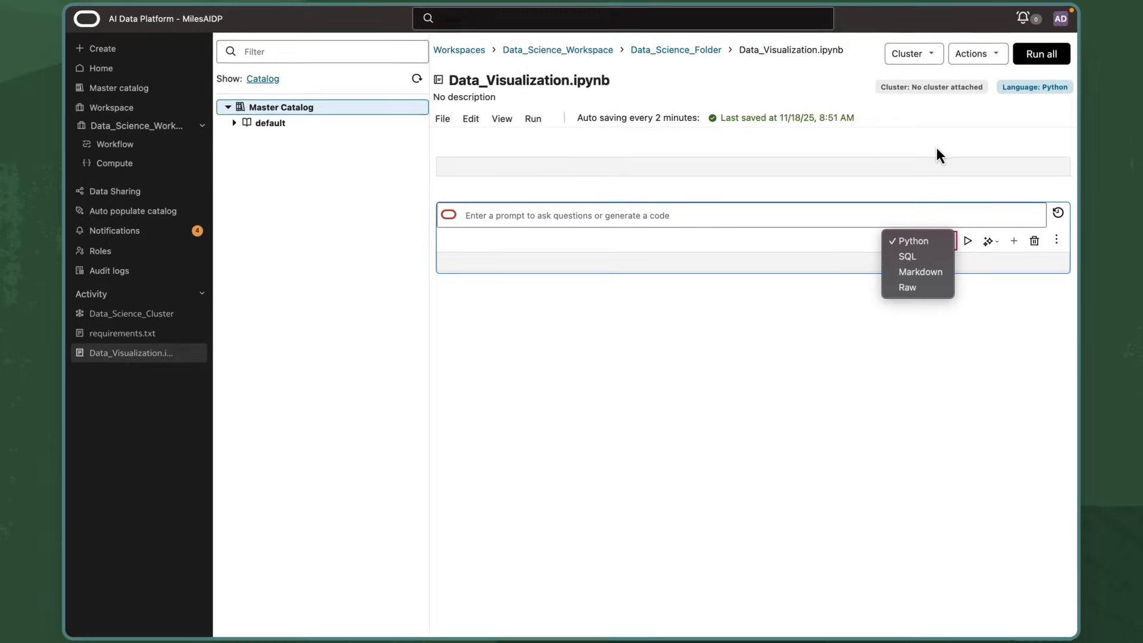
click(904, 86)
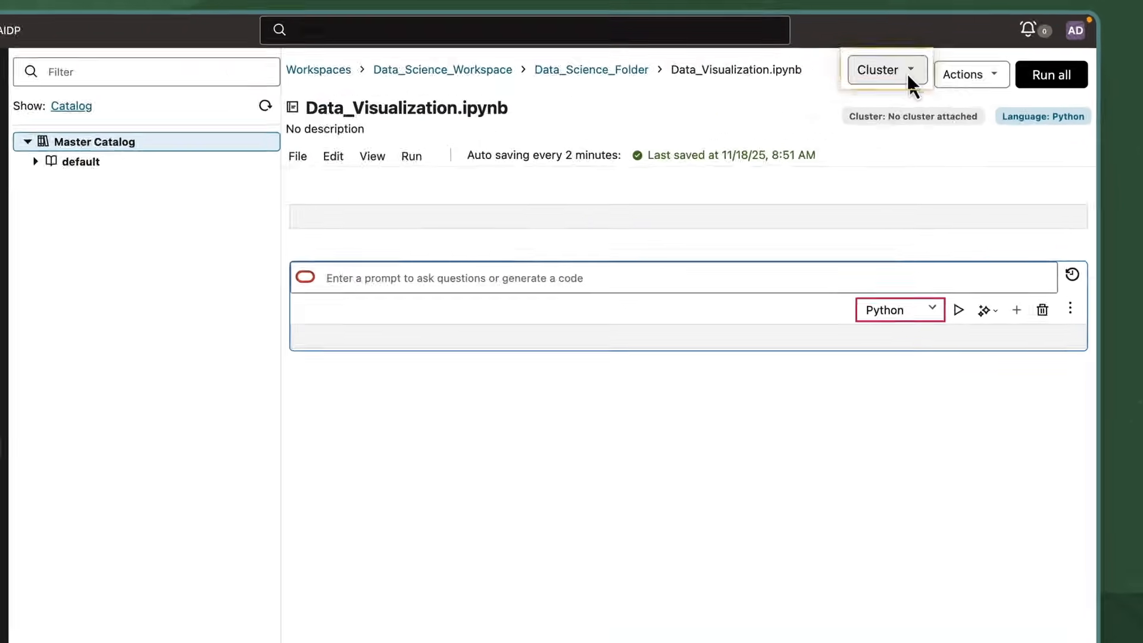
Attach the existing Data_Science_Cluster to the Data_Visualization notebook
click(888, 92)
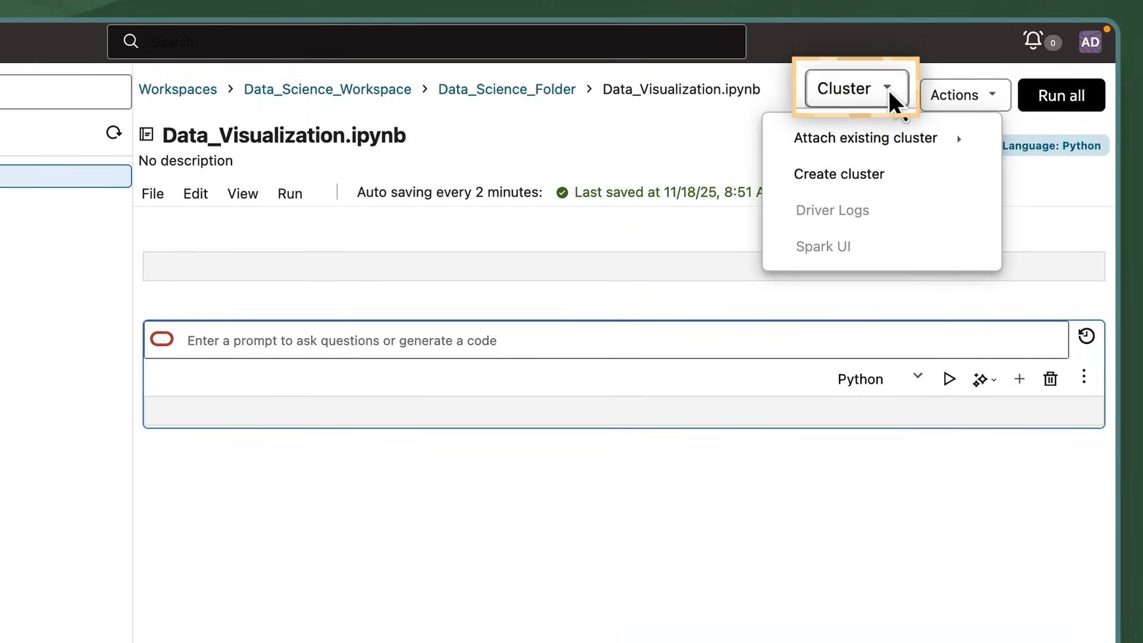
mouse_move(904, 144)
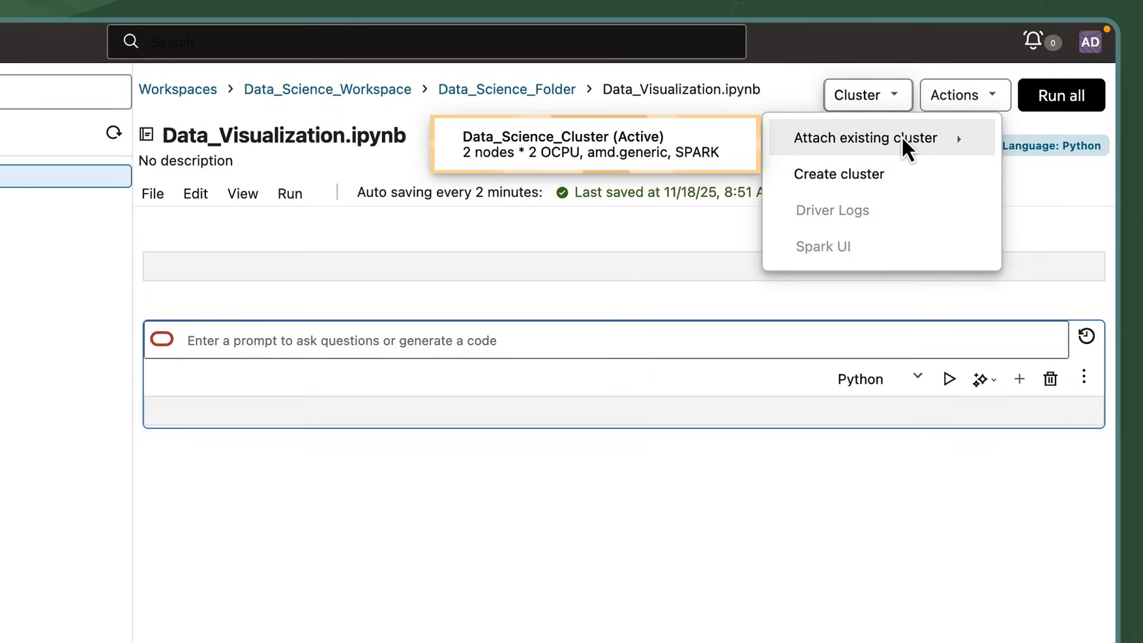
click(709, 145)
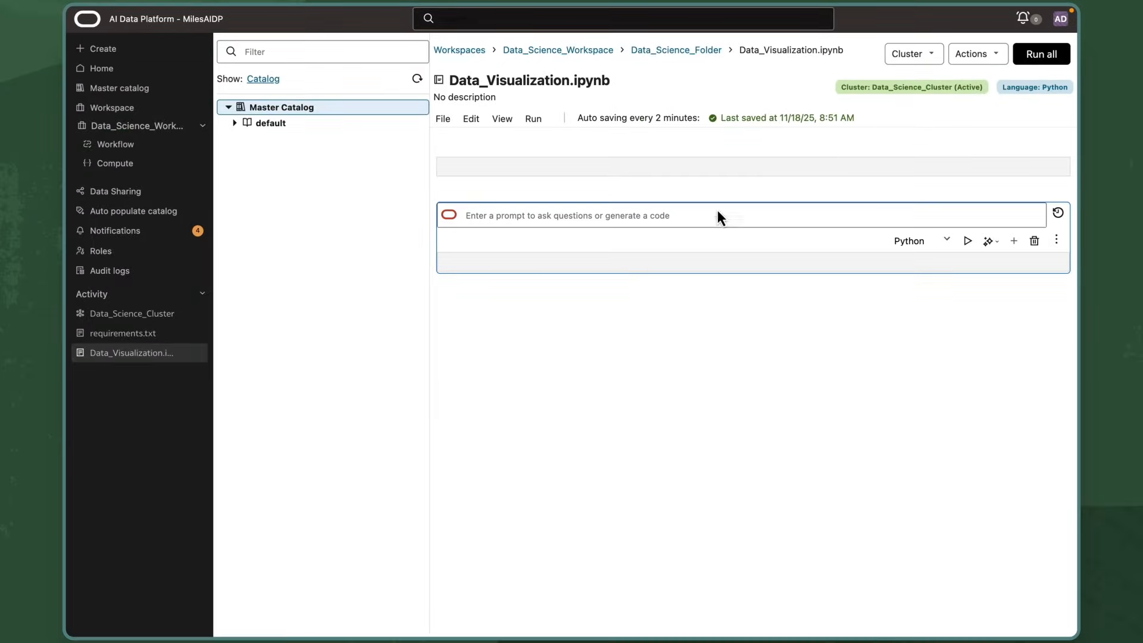
Enter and run matplotlib code plotting 'Monthly Sales' for Jan to Jun with values 45, 52, 48, 61, 58, 65 as a steelblue line, then review it
click(634, 262)
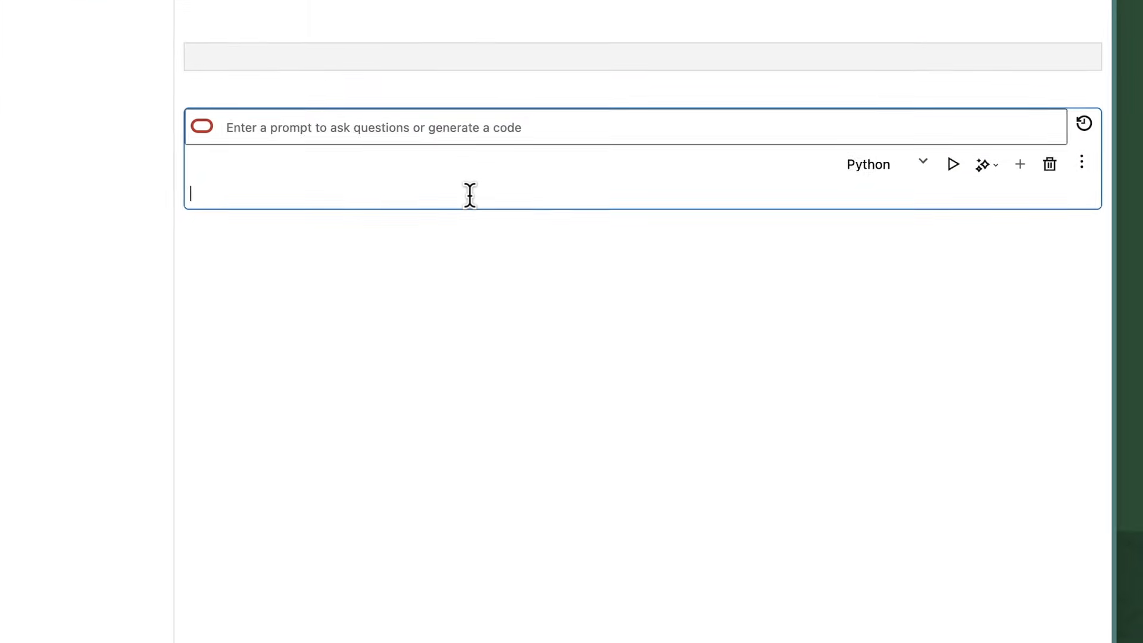
text(import matplotlib.pyplot as plt  # Simple data months = ['Jan', 'Feb', 'Mar', 'Apr', 'May', 'Jun'] sales = [45, 52, 48, 61, 58, 65]  # Create visualization plt.figure(figsize=(8, 5)) plt.plot(months, sales, marker='o', linewidth=2, color='steelblue') plt.title('Monthly Sales') plt.xlabel('Month') plt.ylabel('Sales ($1000s)') plt.grid(True, alpha=0.3) plt.show())
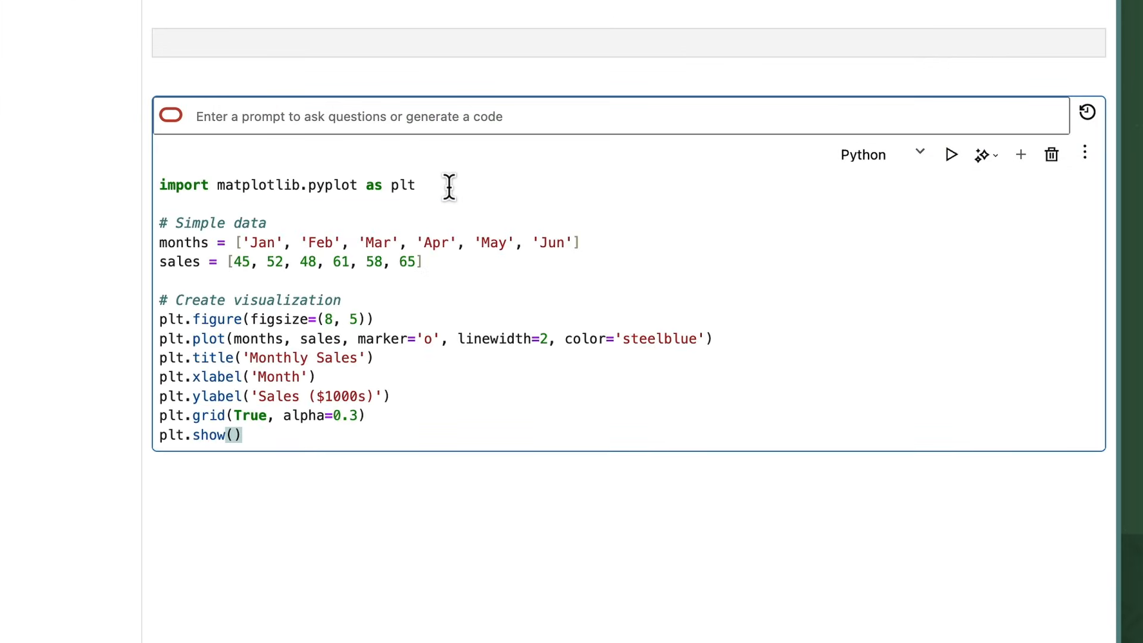
click(951, 155)
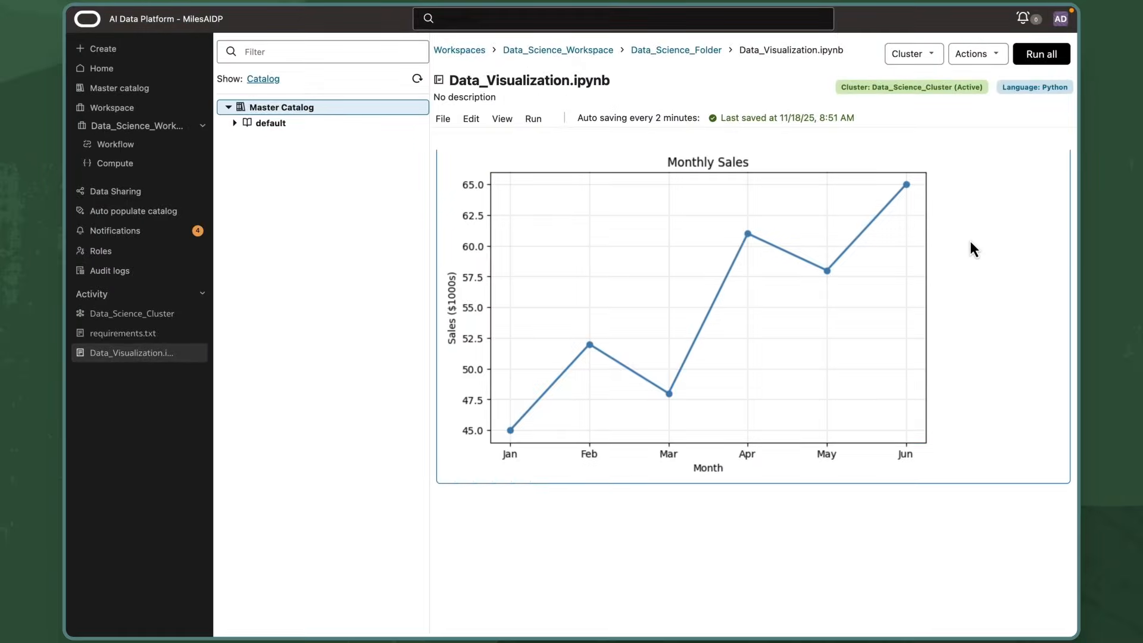
scroll(971, 242, up, 3)
scroll(971, 242, up, 3)
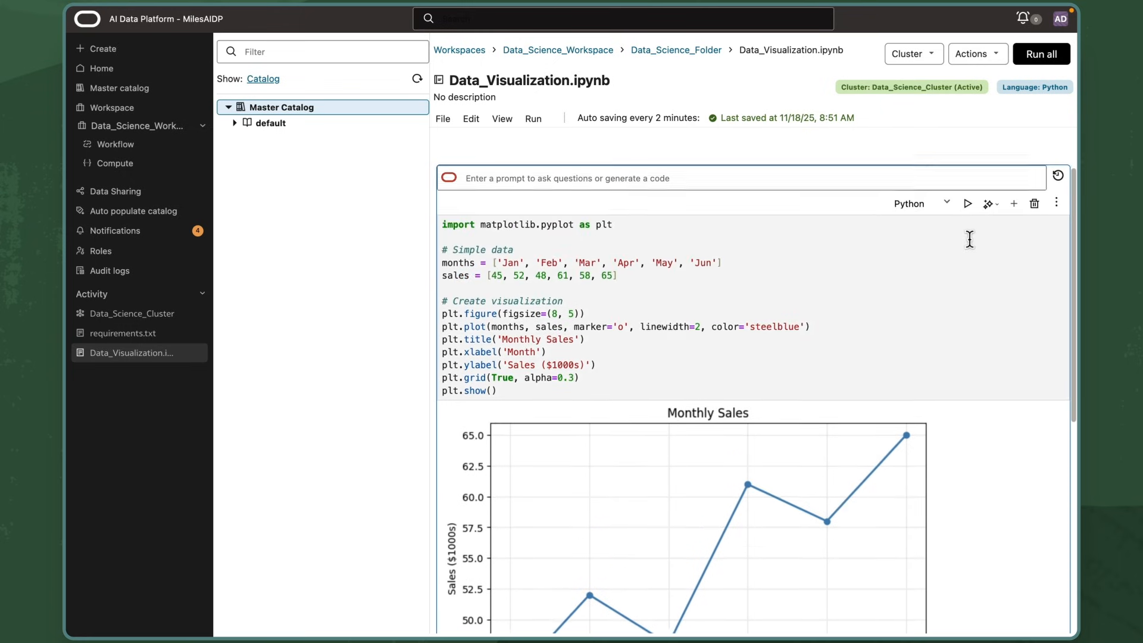